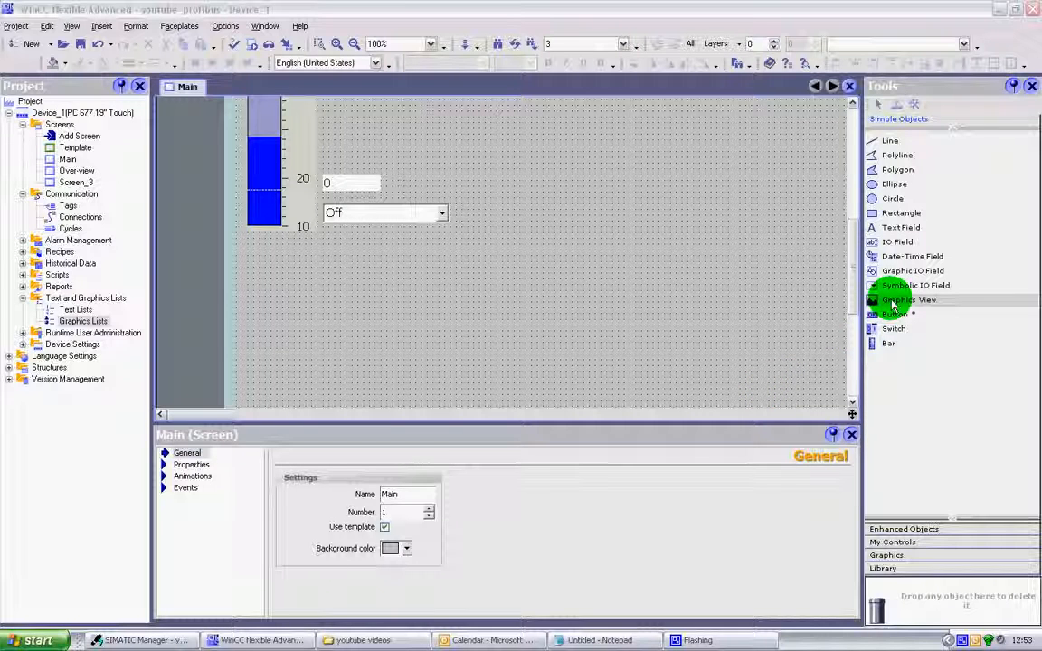
Place a Graphics View object on the Main screen, in the empty area beside the Off field.
drag(893, 306, 720, 312)
drag(585, 243, 551, 211)
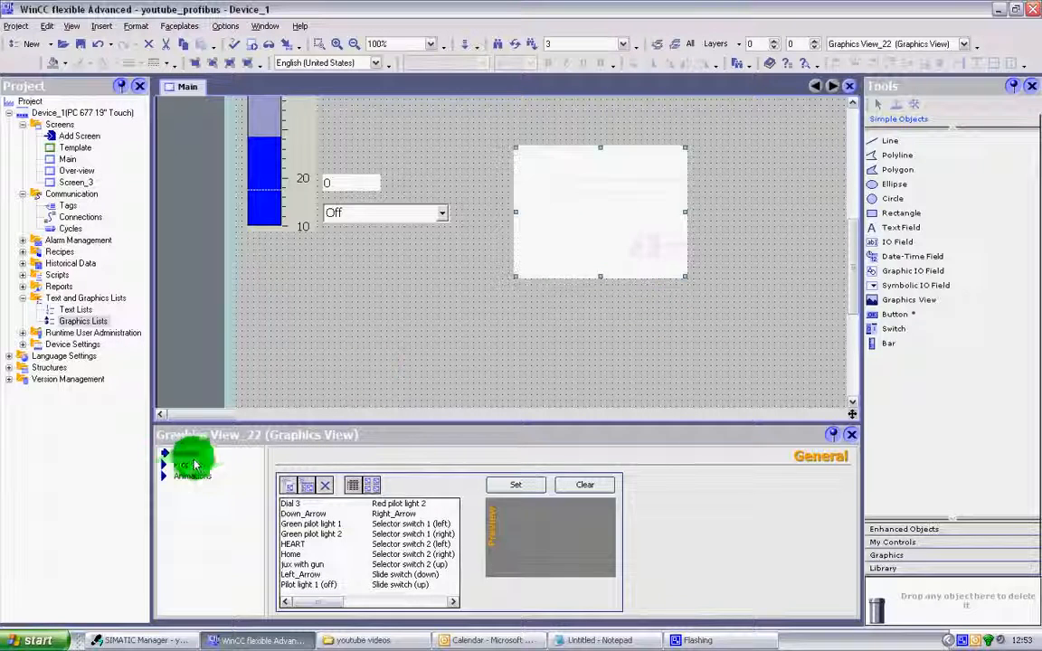
Review the graphics view's appearance properties and its appearance, diagonal, horizontal and vertical movement animation settings.
click(180, 467)
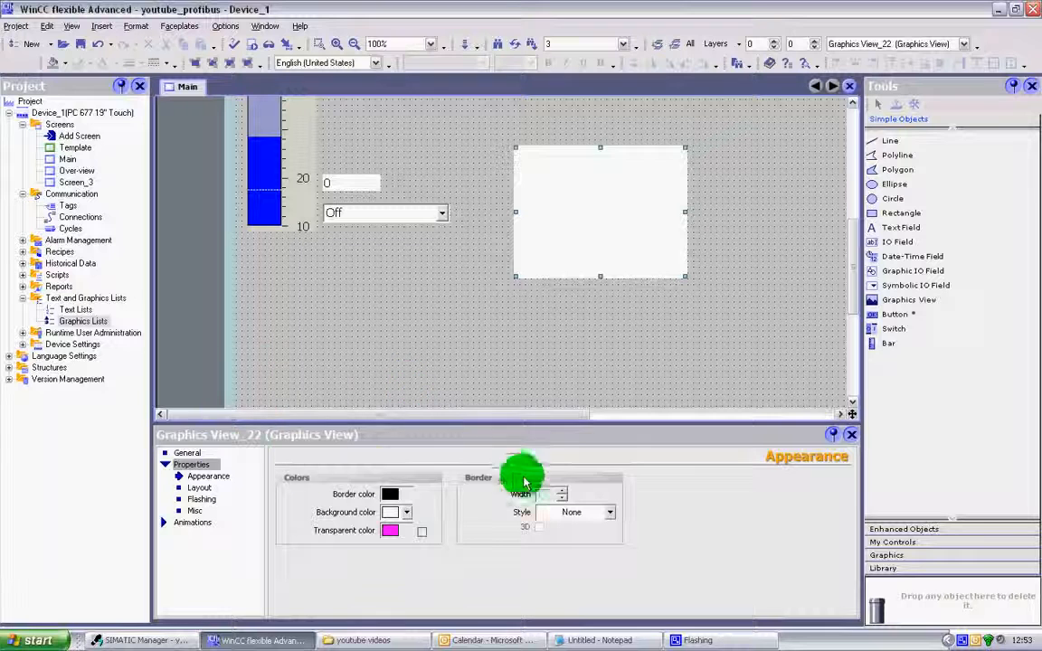
click(389, 534)
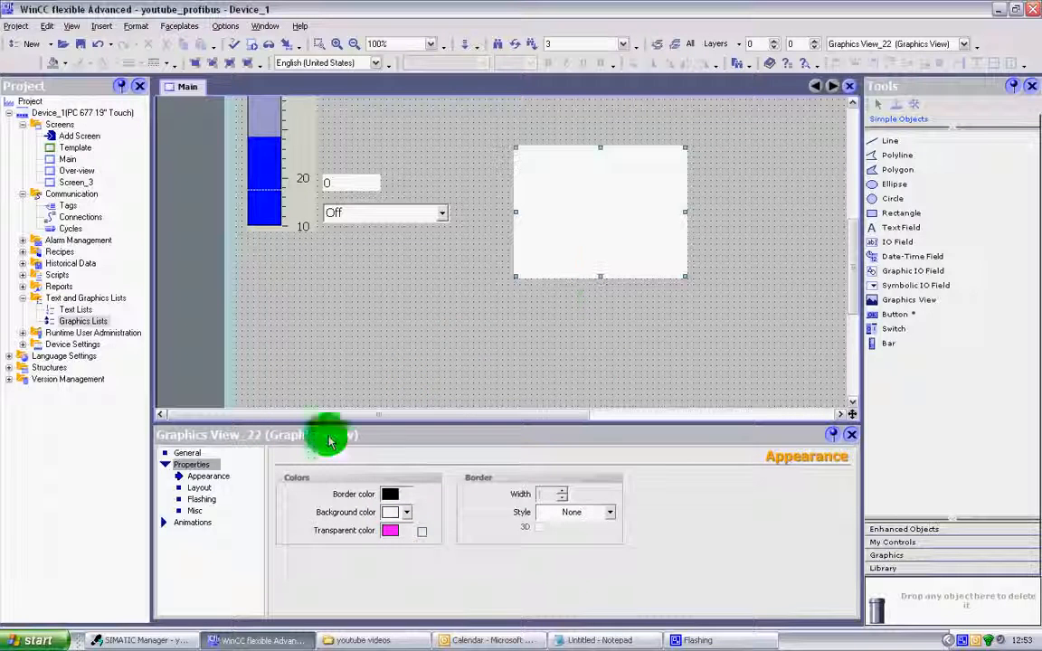
click(199, 525)
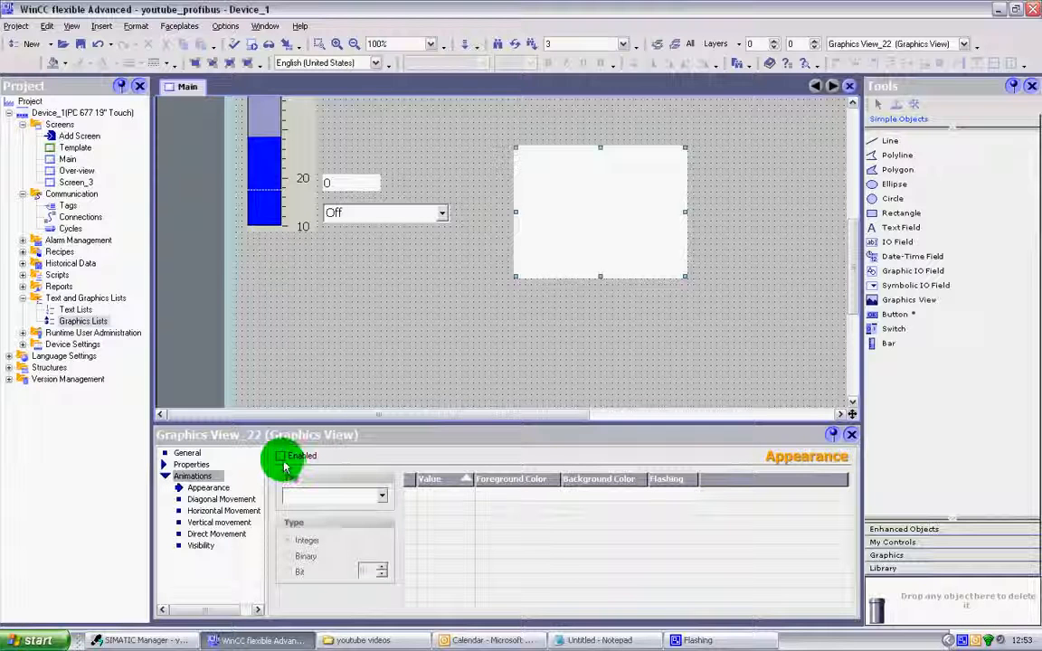
click(213, 499)
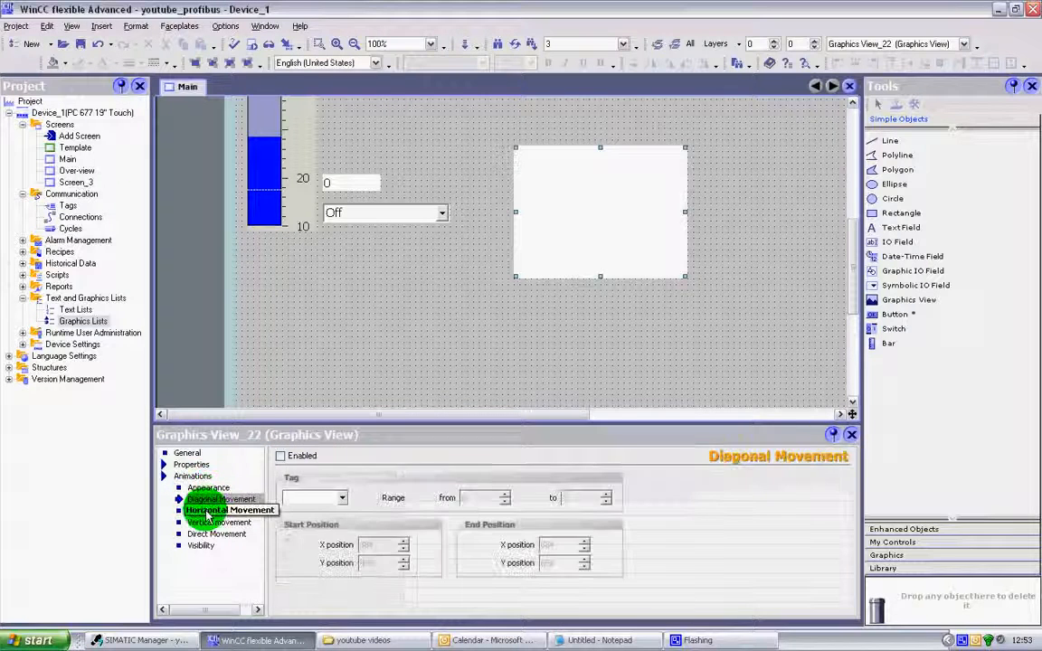
click(213, 511)
click(213, 523)
click(184, 454)
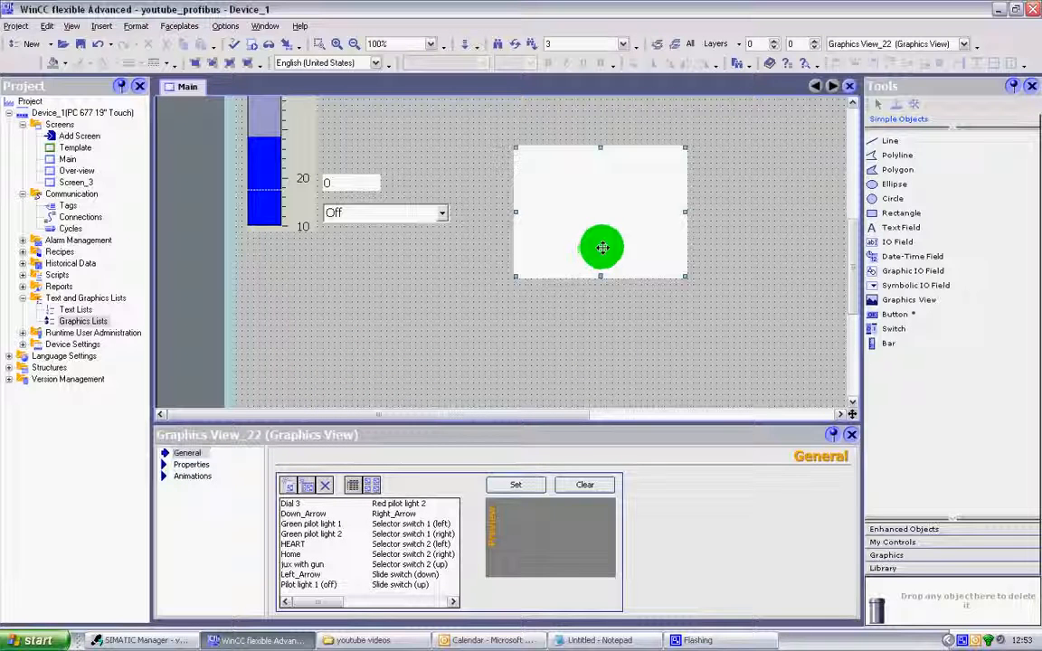
Shift the graphics view down slightly and load the deepthought picture from My Pictures into it.
drag(602, 248, 604, 312)
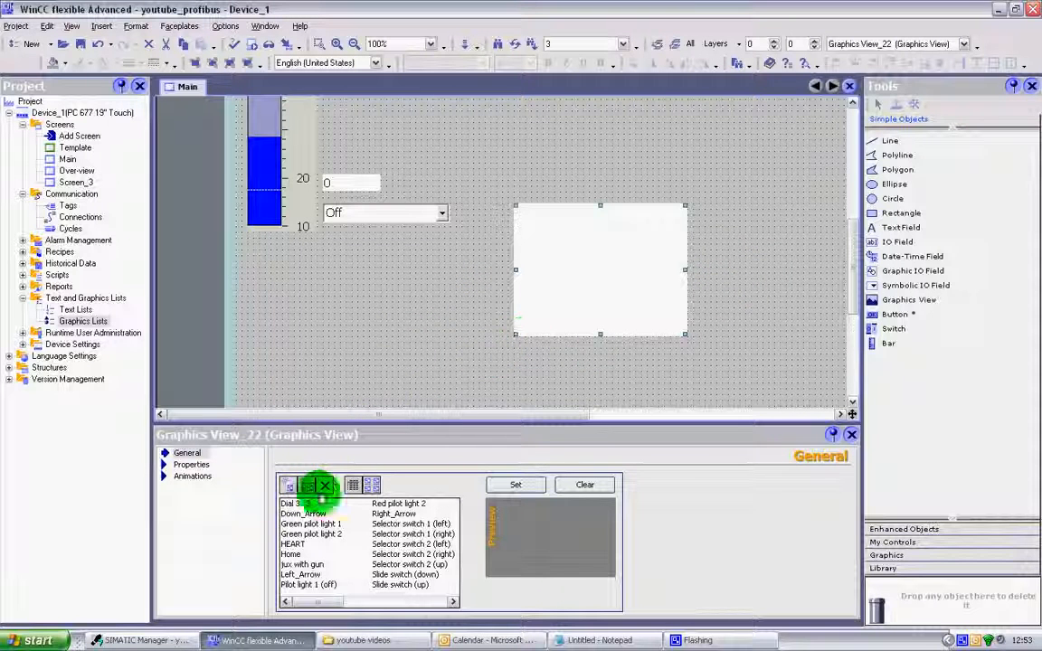
click(289, 488)
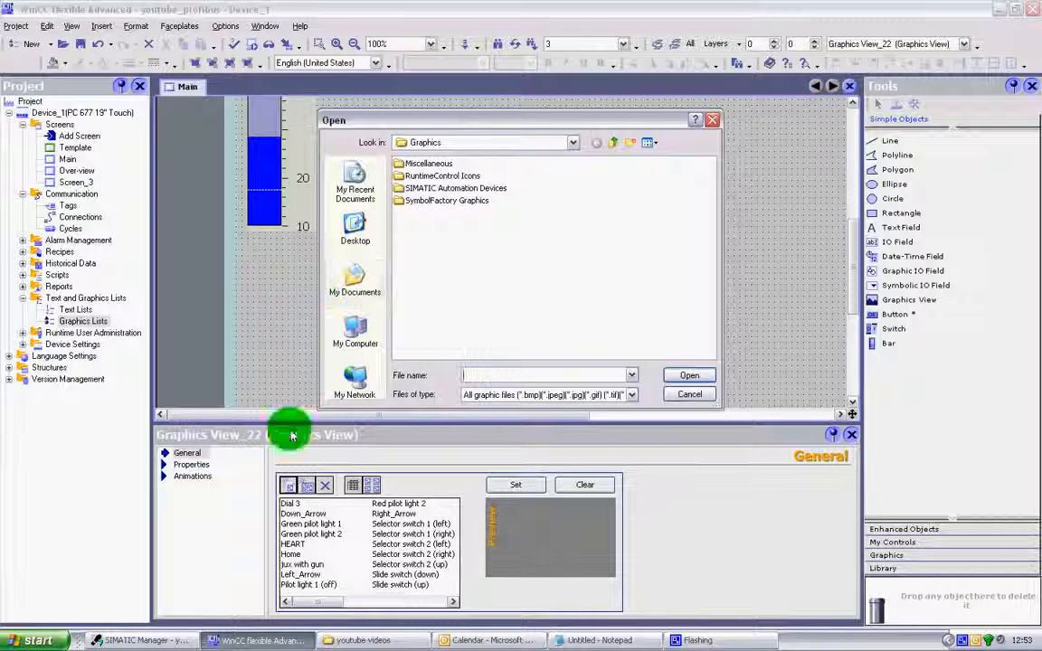
click(348, 298)
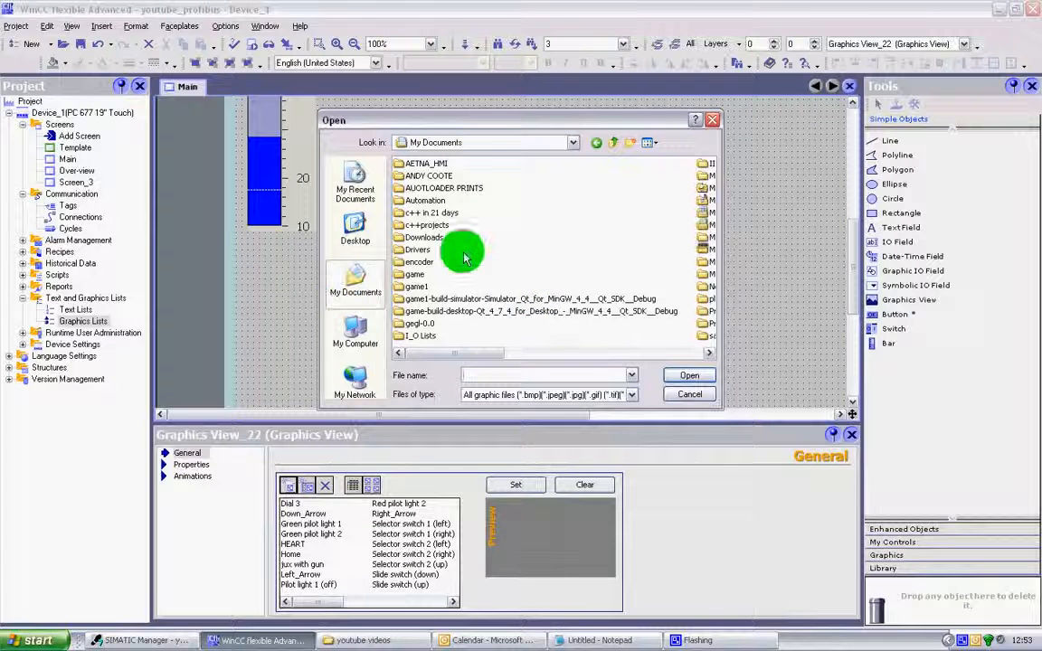
click(543, 353)
drag(600, 357, 594, 357)
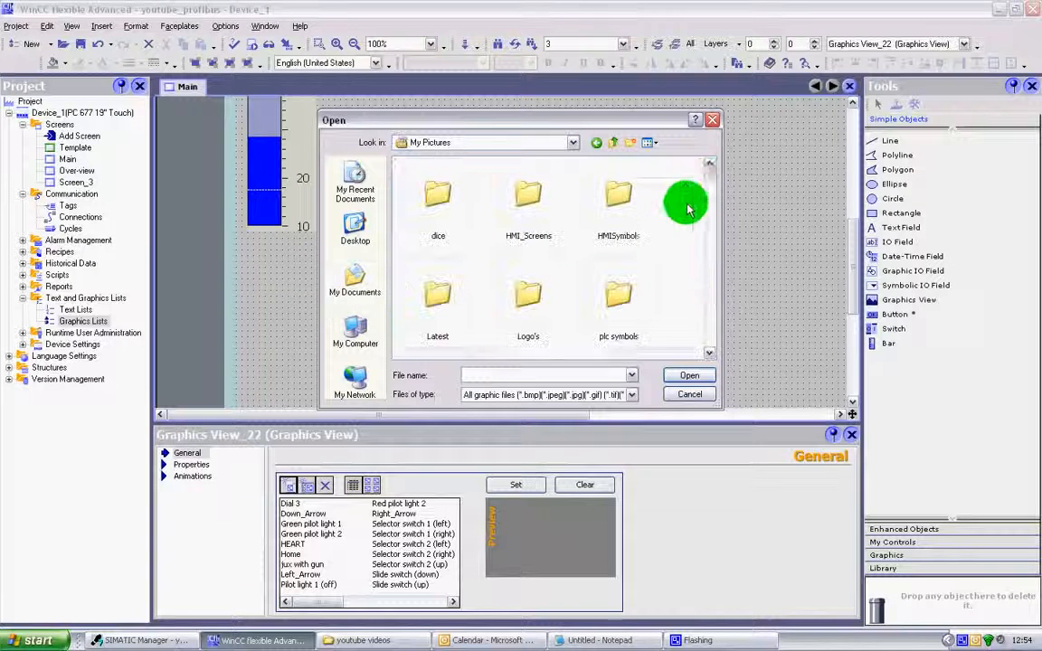
drag(713, 177, 711, 236)
click(438, 237)
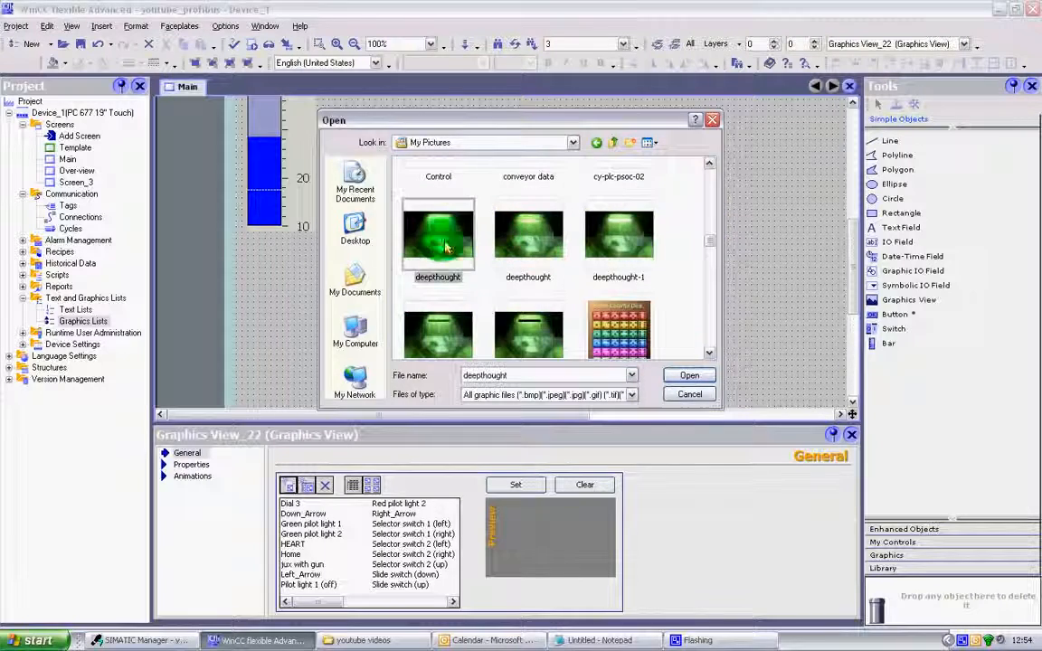
click(689, 376)
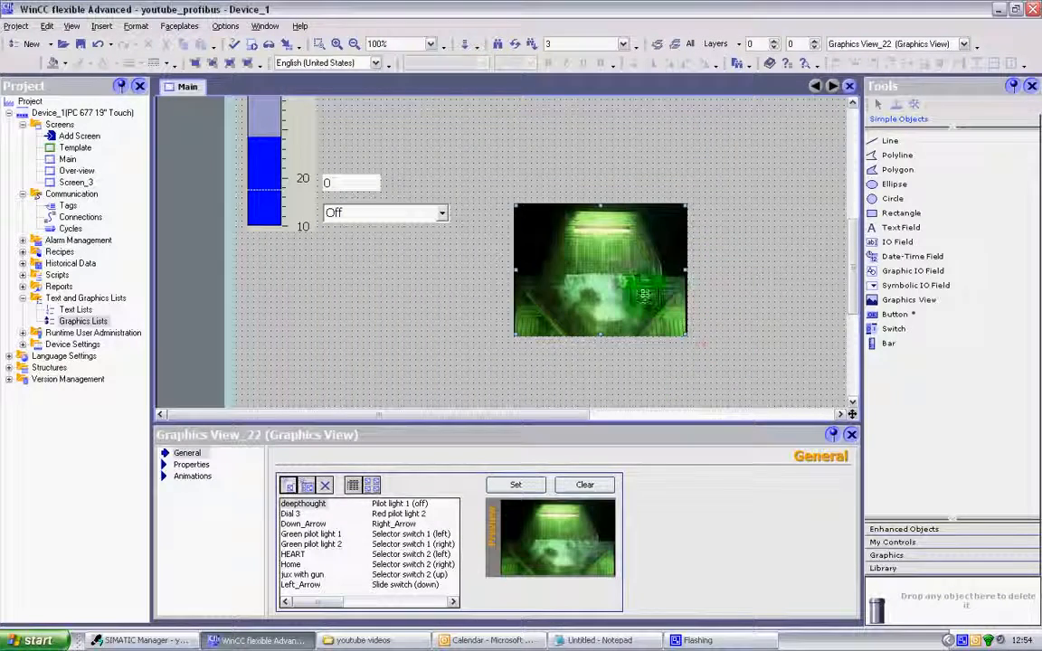
Move the deepthought picture up the screen, beside the round selector switch and above the Hello World level.
drag(644, 297, 453, 333)
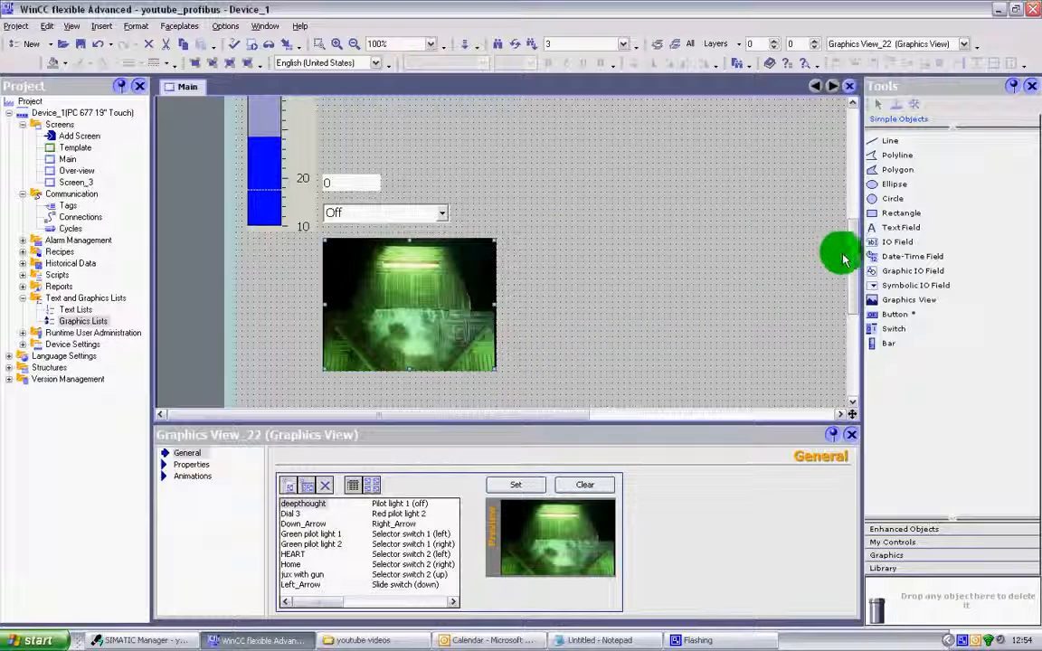
scroll(851, 249, up, 3)
drag(428, 344, 512, 170)
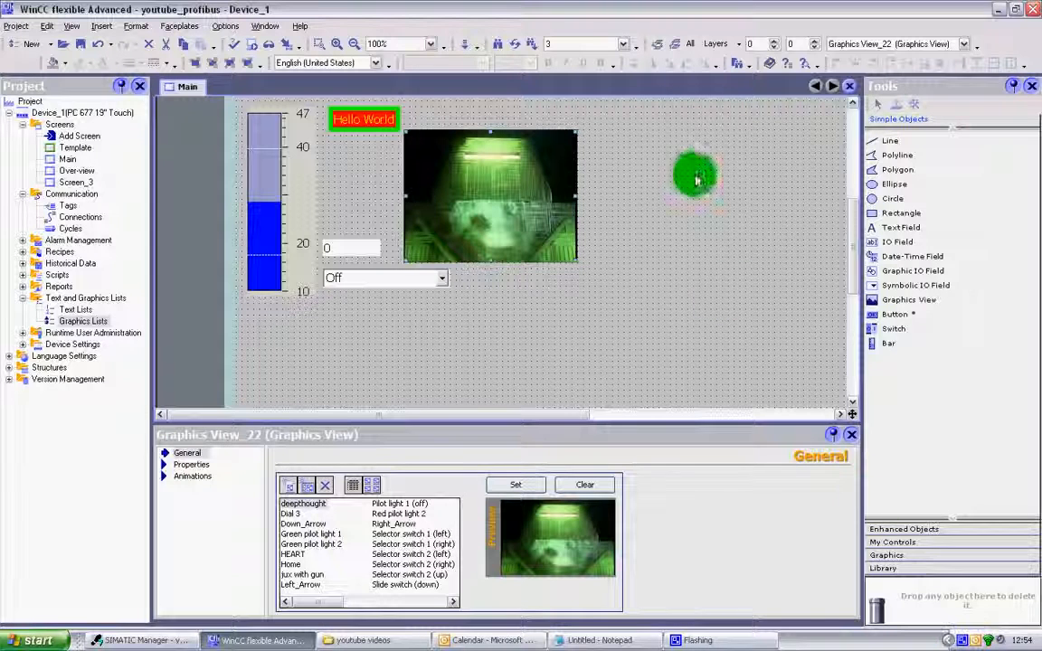
scroll(851, 208, up, 3)
drag(563, 243, 596, 152)
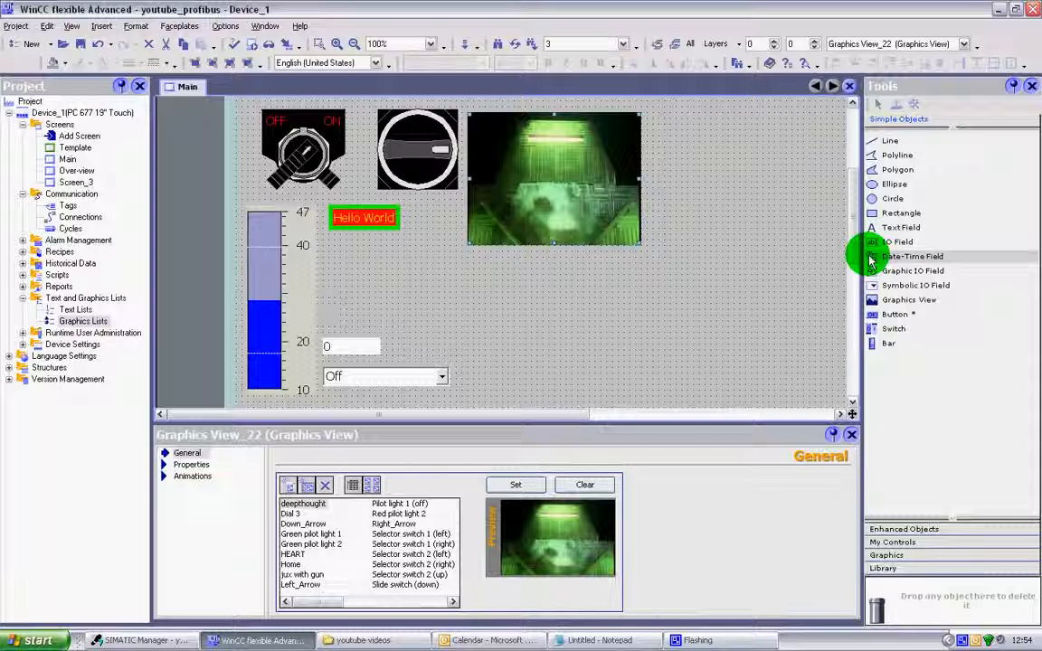
Add a Date-Time Field below the picture and align it with the row of the 0 field.
drag(873, 260, 582, 302)
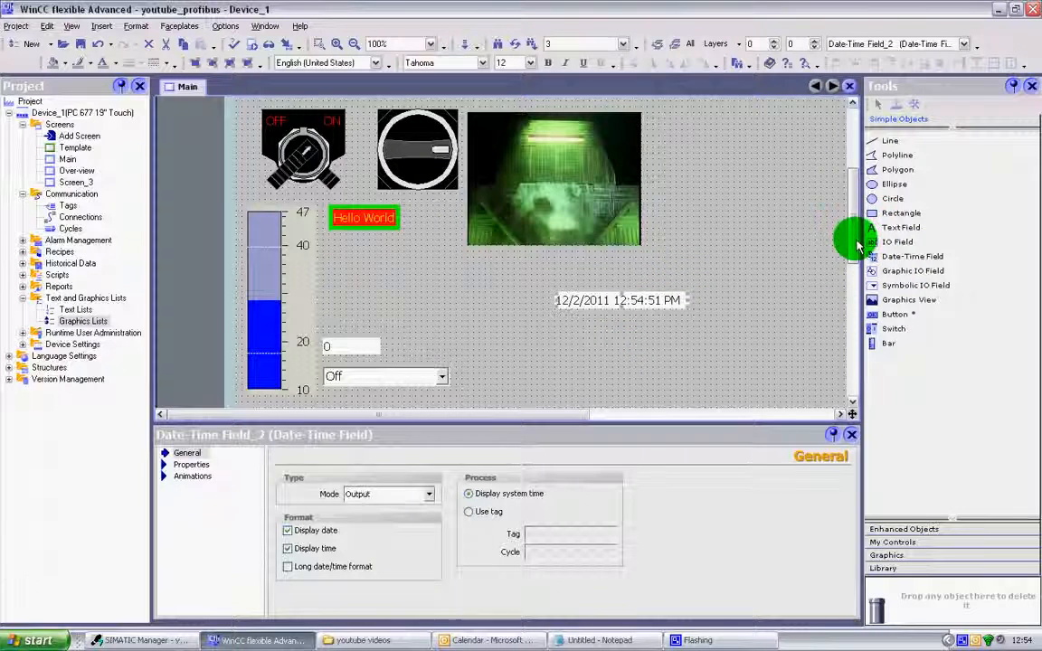
scroll(855, 245, down, 3)
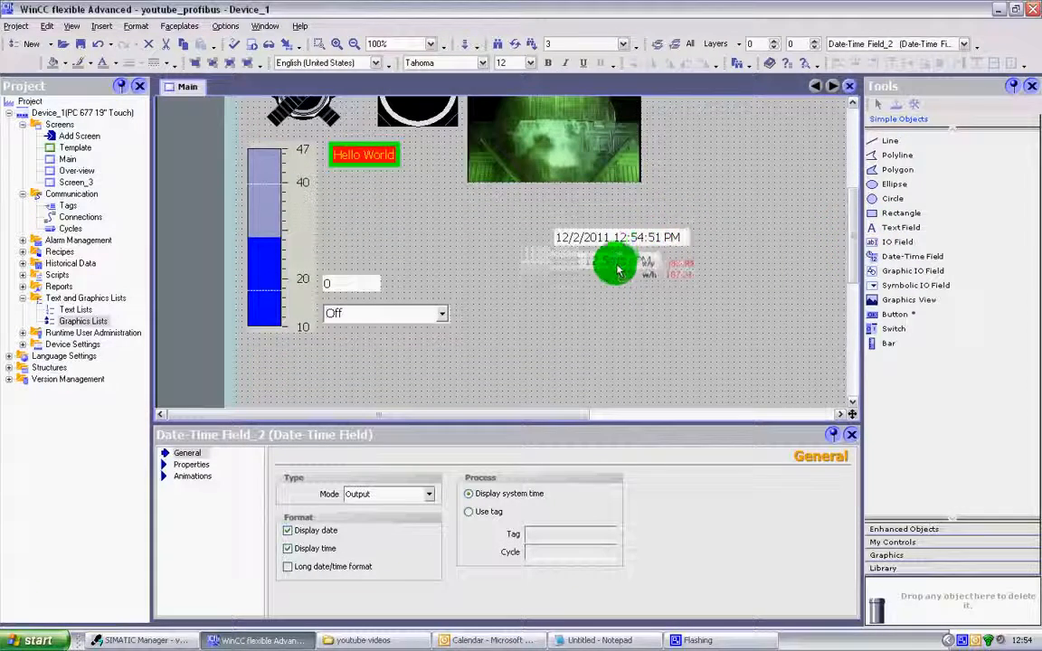
drag(618, 270, 599, 286)
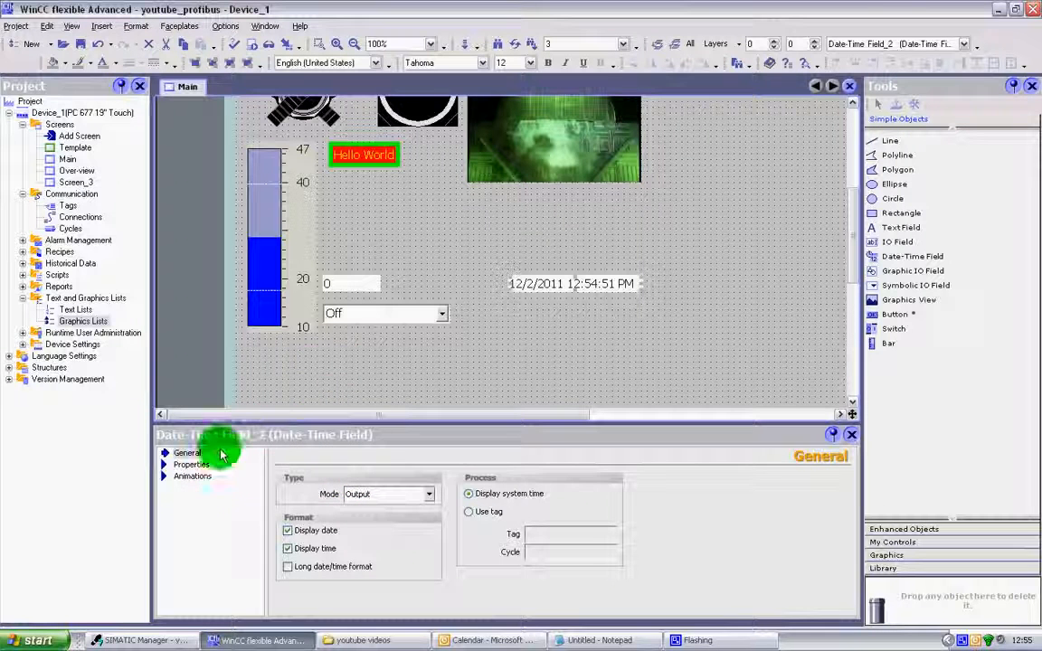
Set the date-time field's text color to dark blue and its background color to yellow.
click(200, 475)
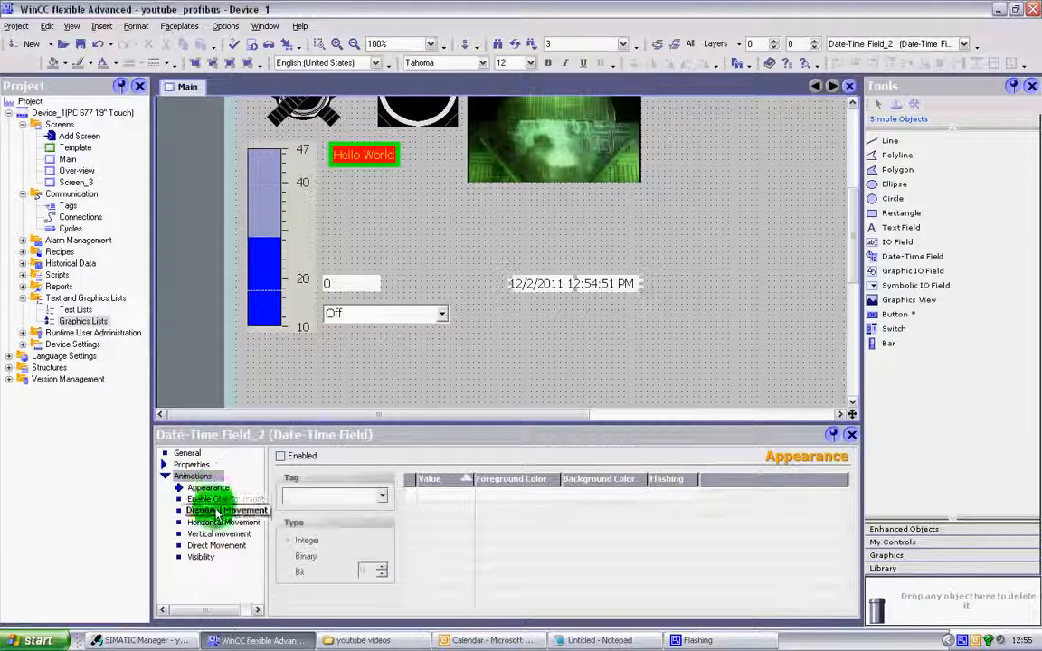
click(192, 465)
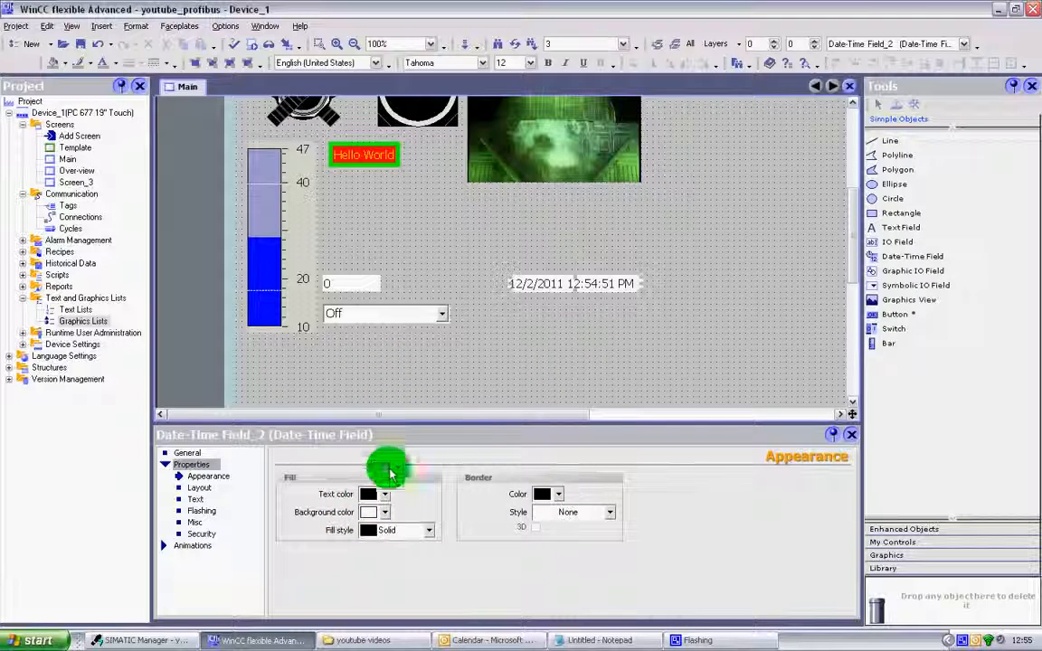
click(384, 494)
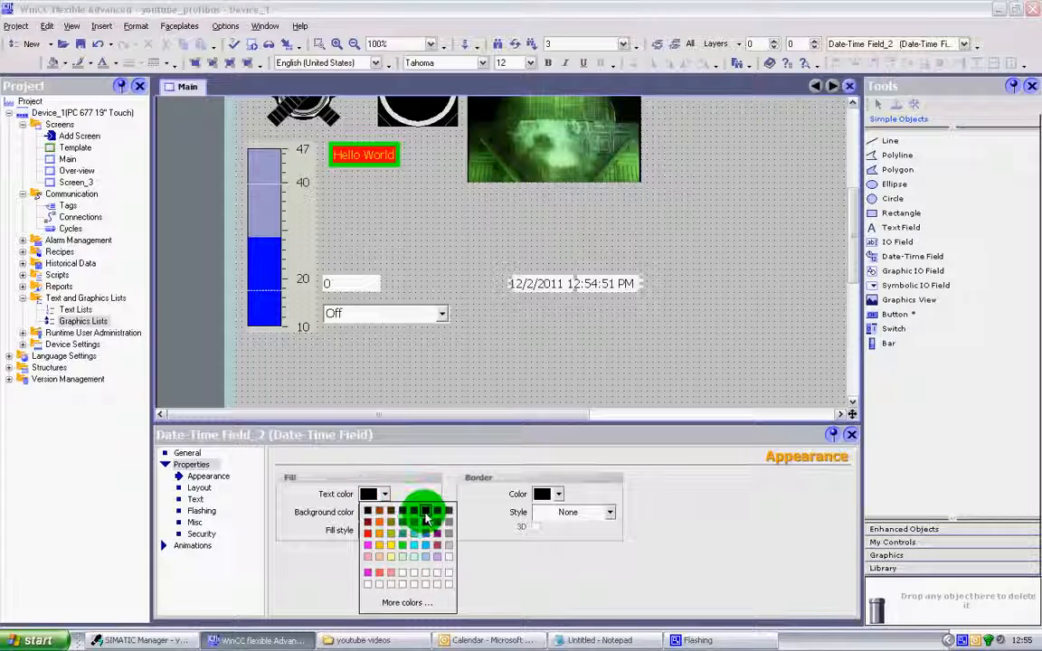
click(425, 518)
click(384, 512)
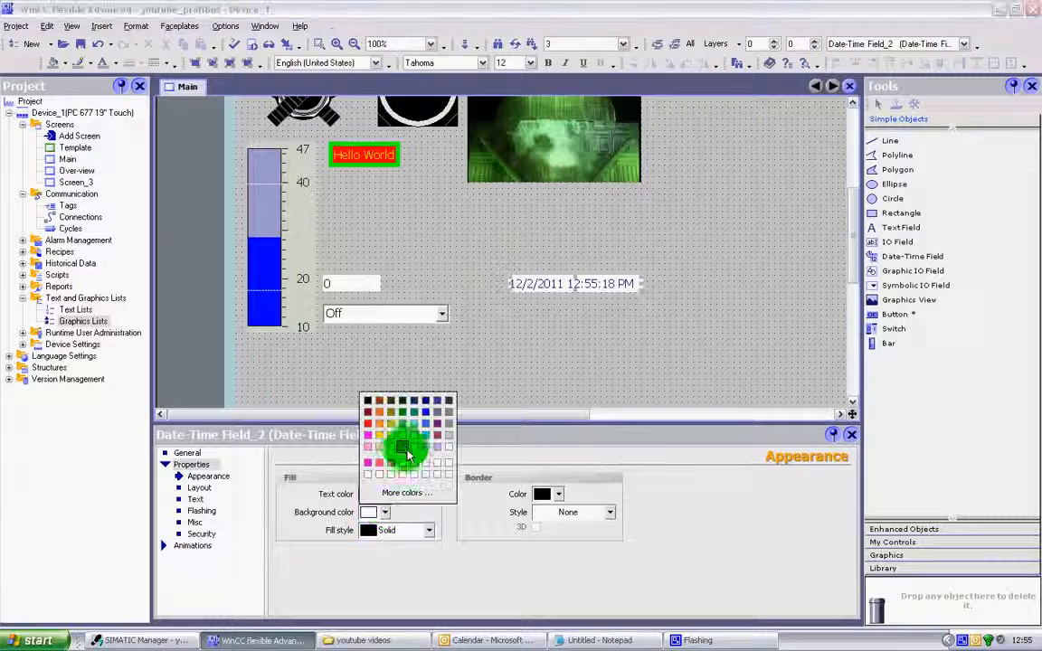
click(395, 429)
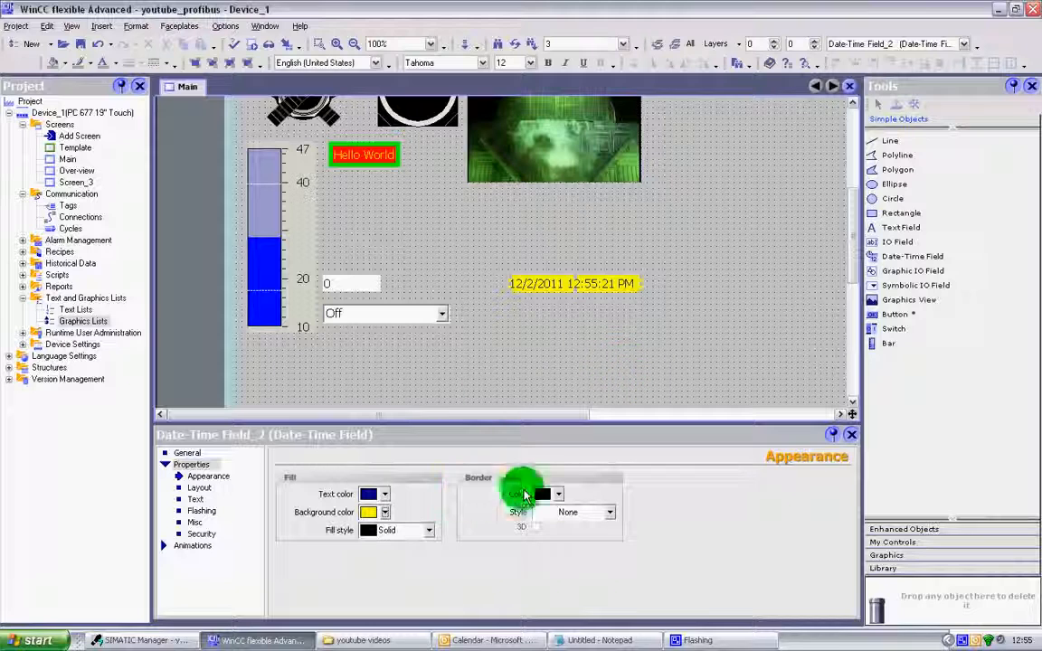
Give the date-time field a solid red border and nudge the field slightly to the right.
click(558, 494)
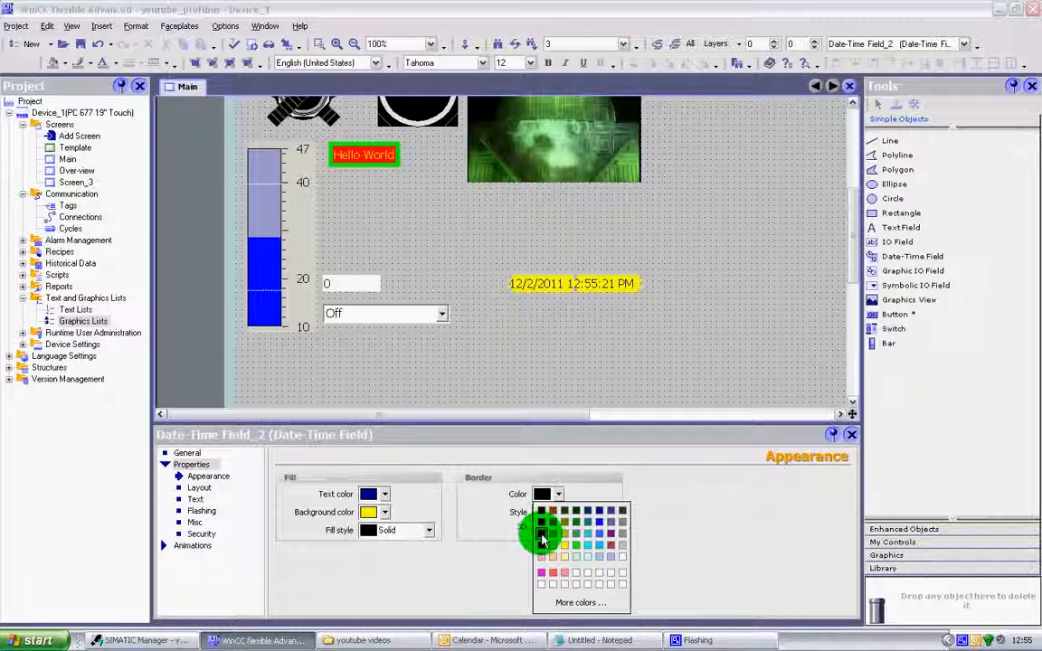
click(542, 536)
click(610, 512)
click(596, 529)
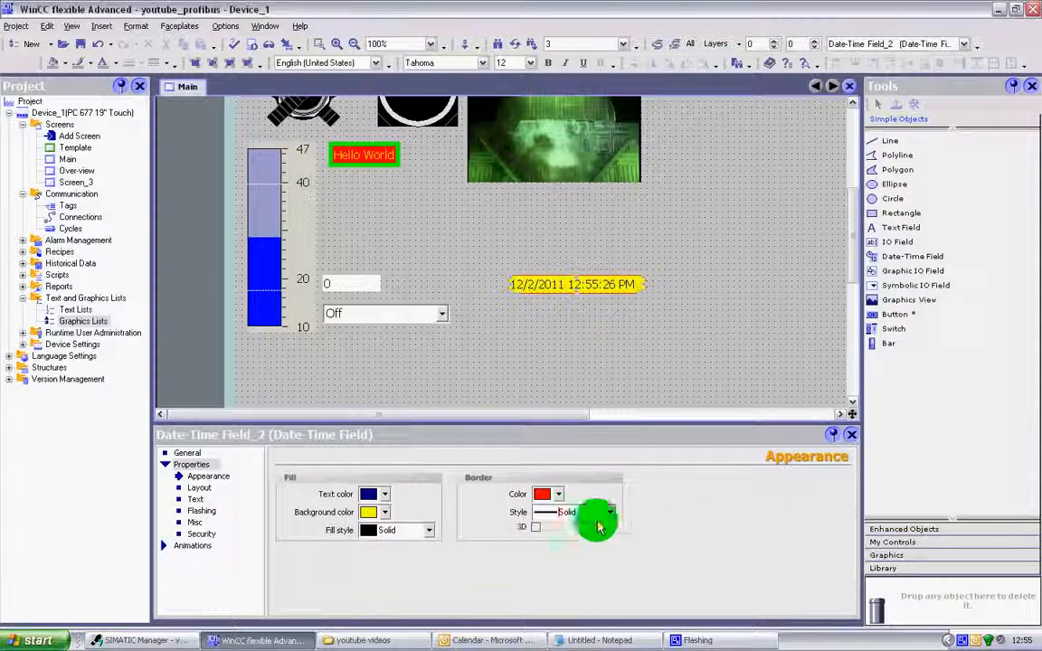
click(633, 336)
drag(617, 287, 623, 290)
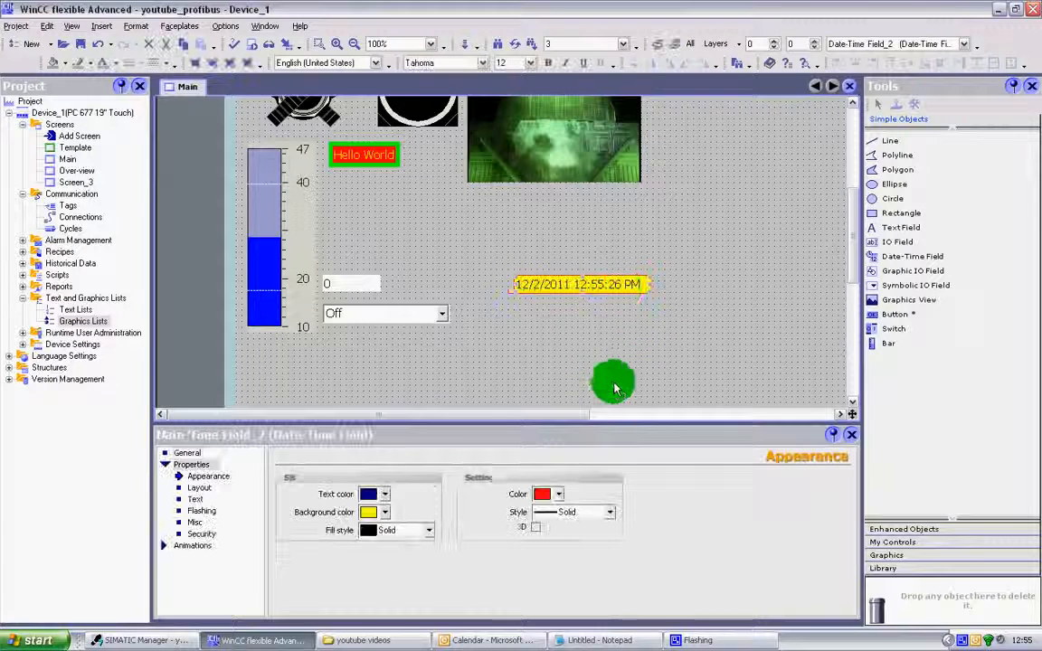
Set the date-time field's mode to Output in its general settings.
click(192, 453)
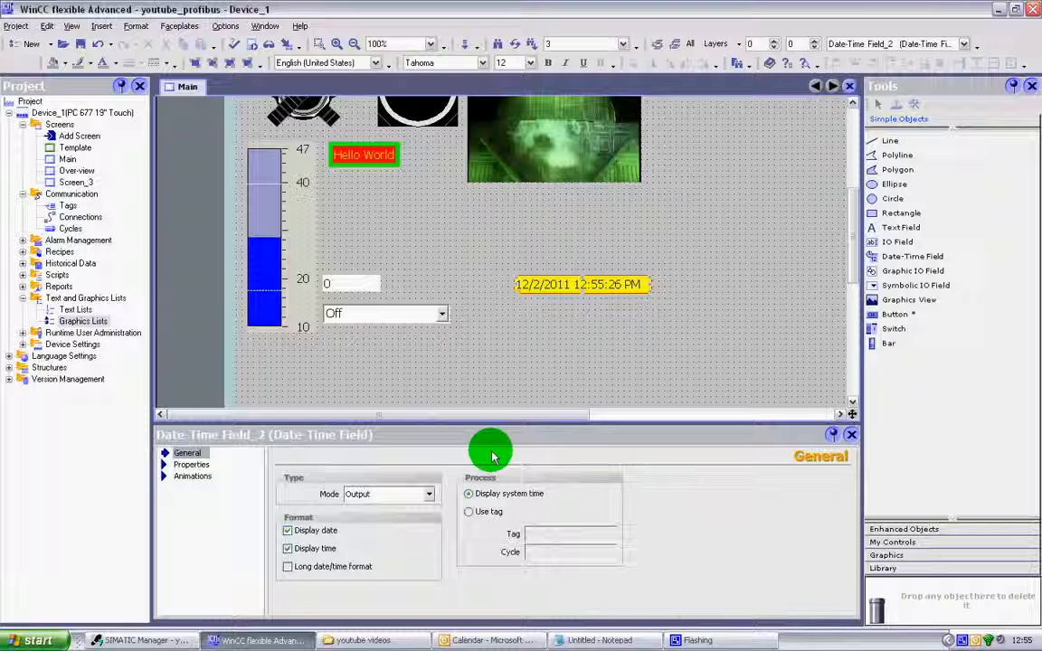
click(430, 495)
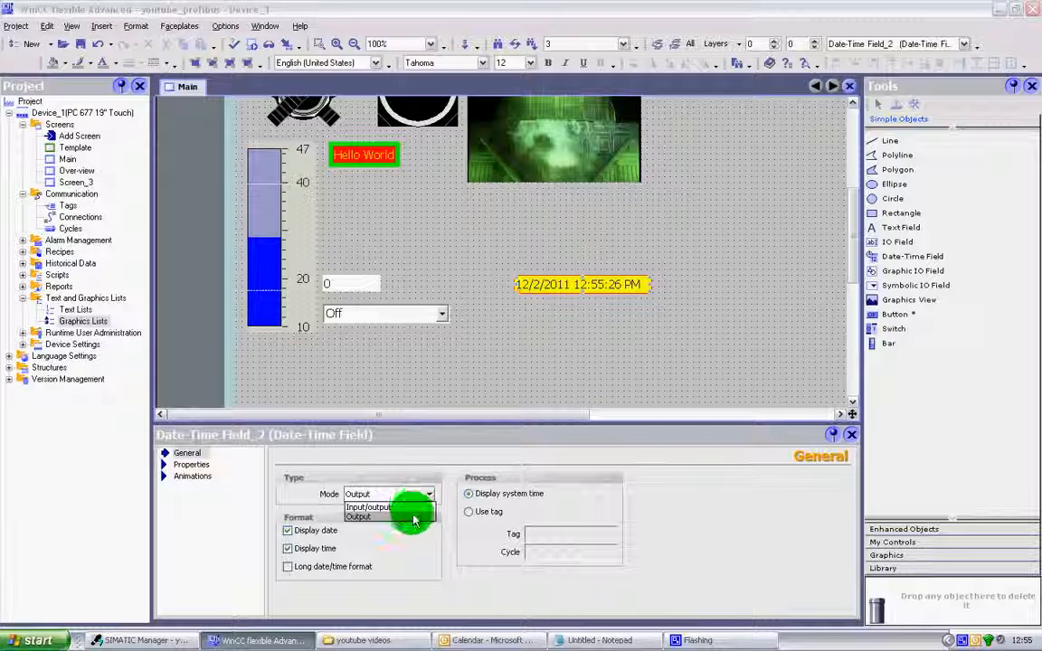
click(413, 518)
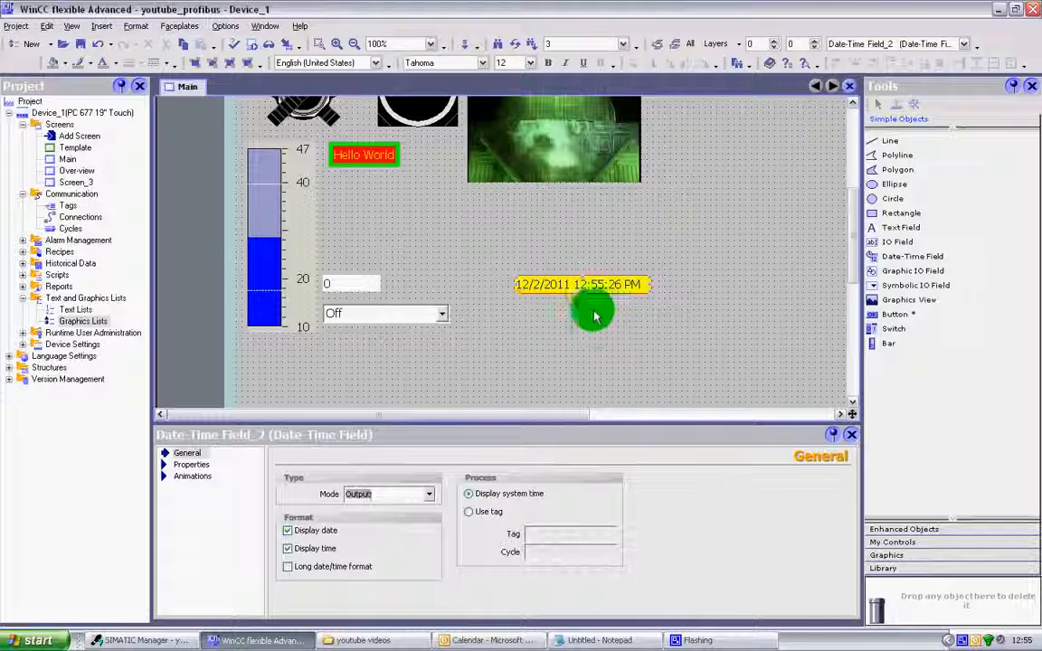
click(598, 280)
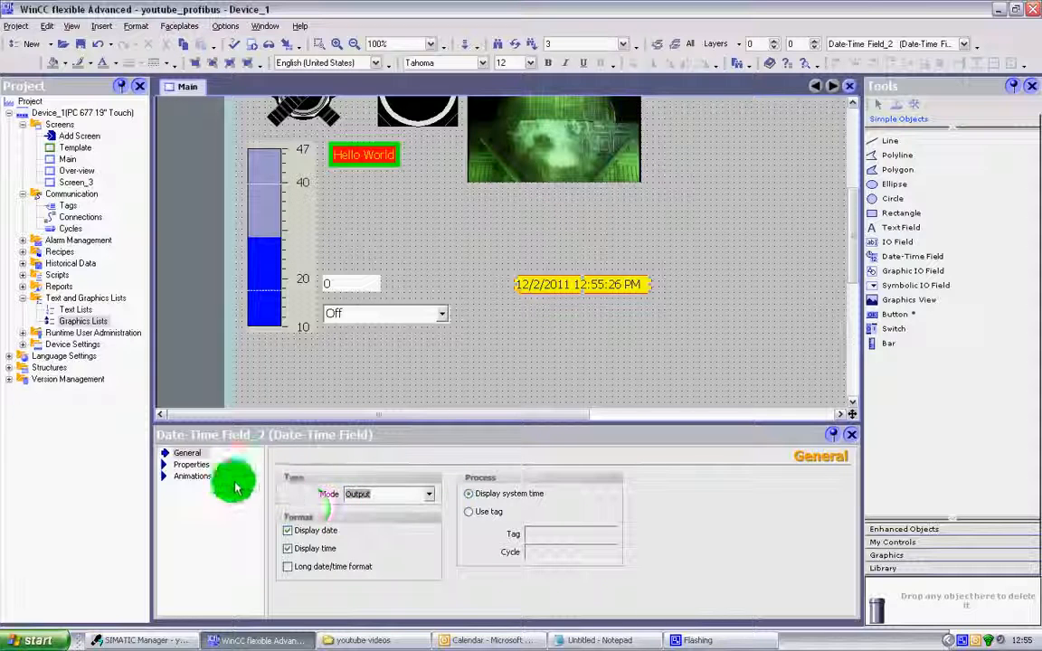
Display both date and time in the long date/time format and move the field closer beneath the picture.
click(303, 538)
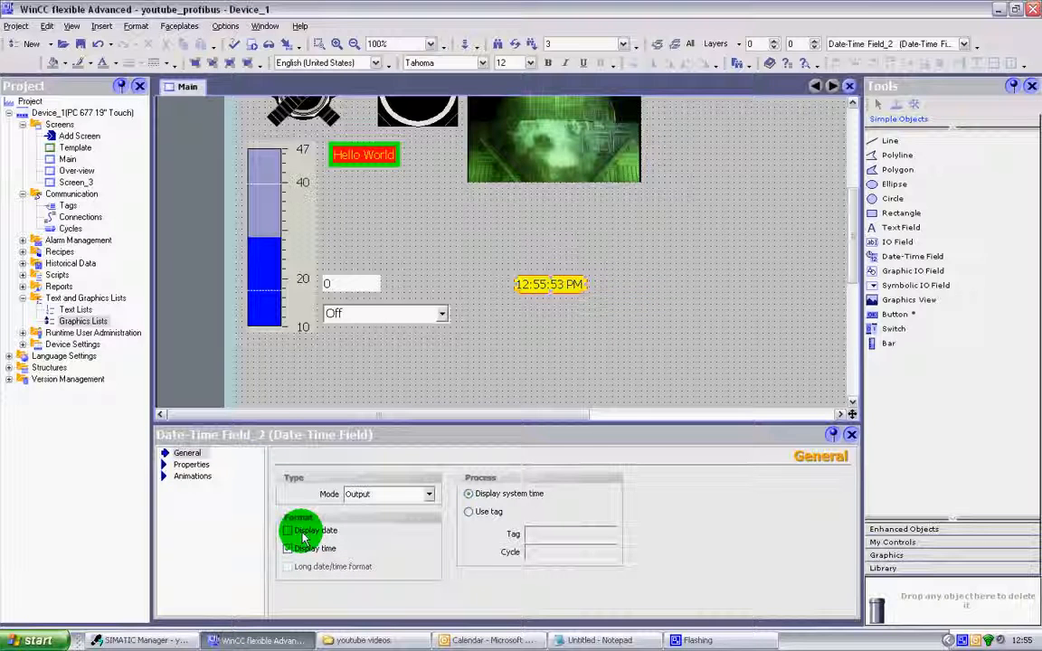
click(303, 533)
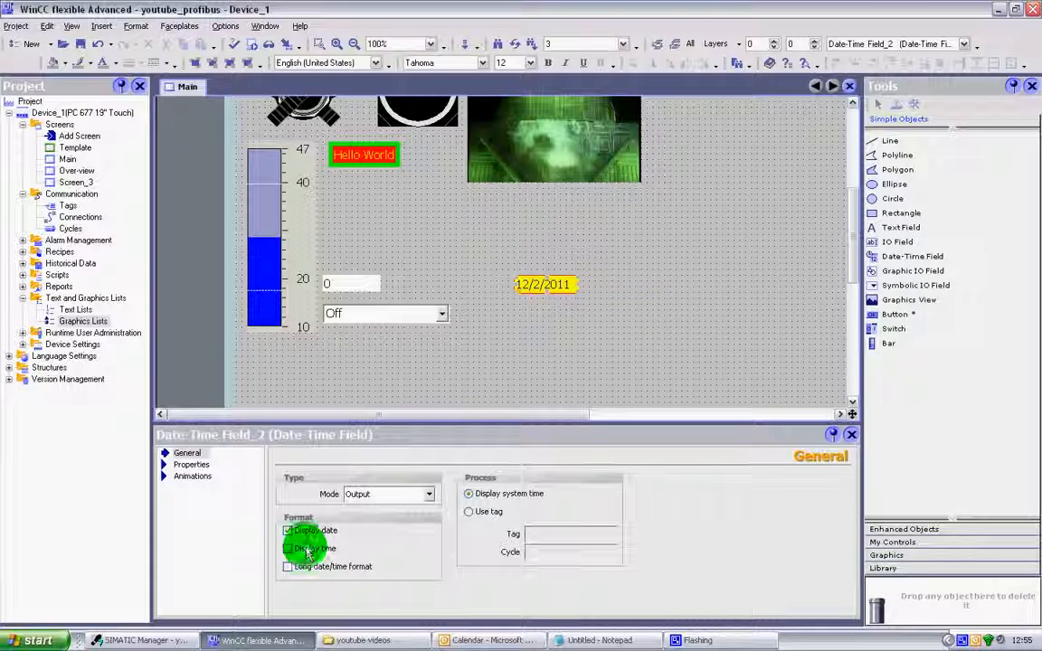
click(308, 550)
click(325, 566)
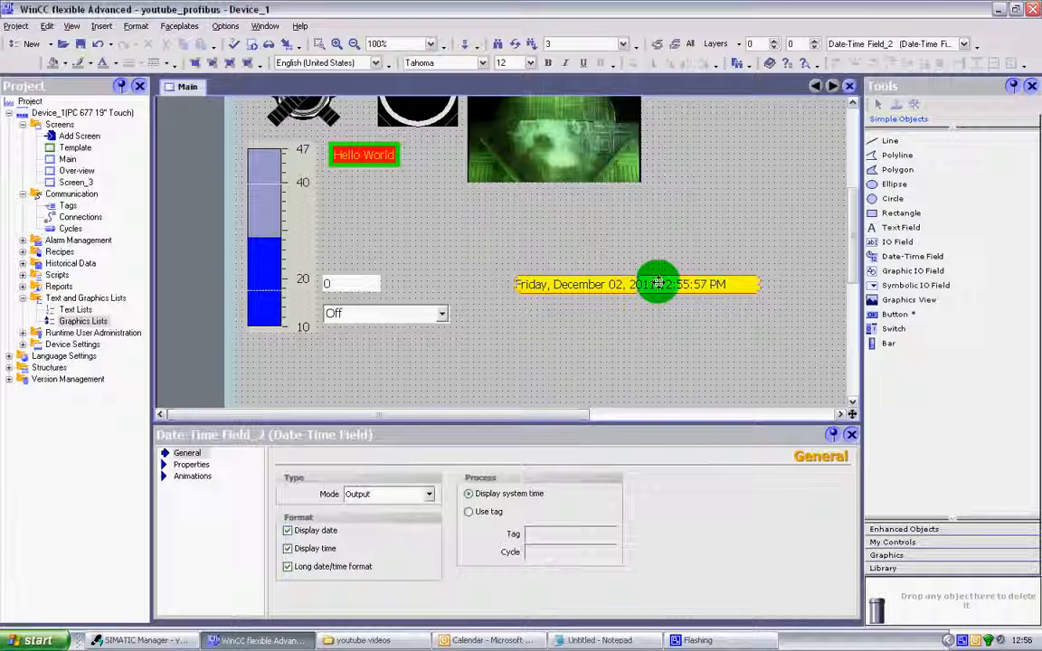
mouse_move(659, 284)
mouse_down()
mouse_move(484, 284)
mouse_move(524, 284)
mouse_up()
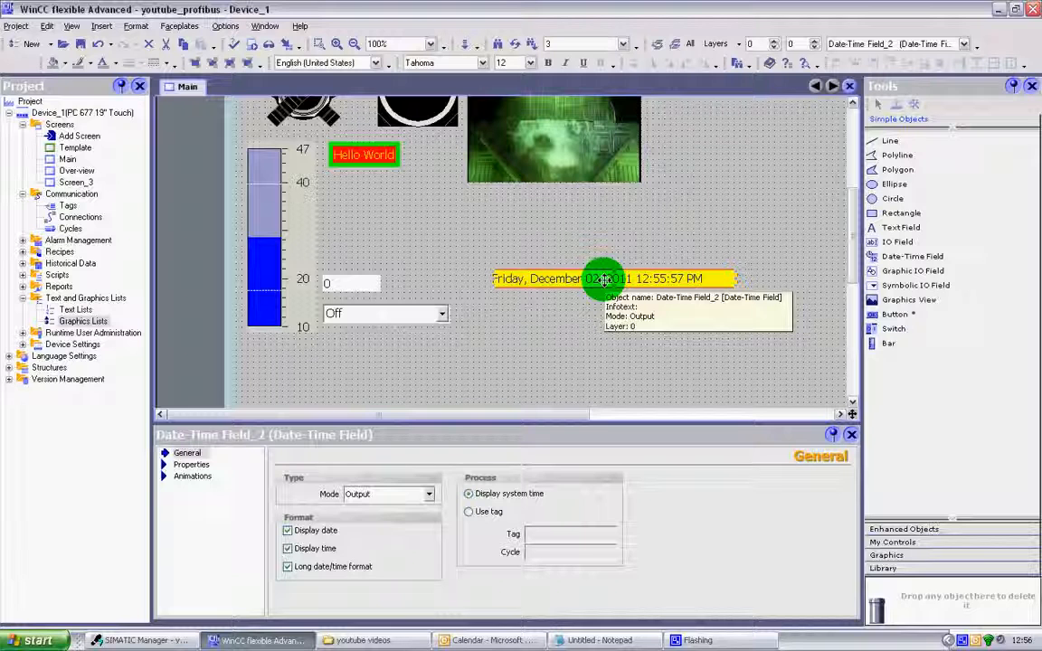
drag(605, 280, 591, 257)
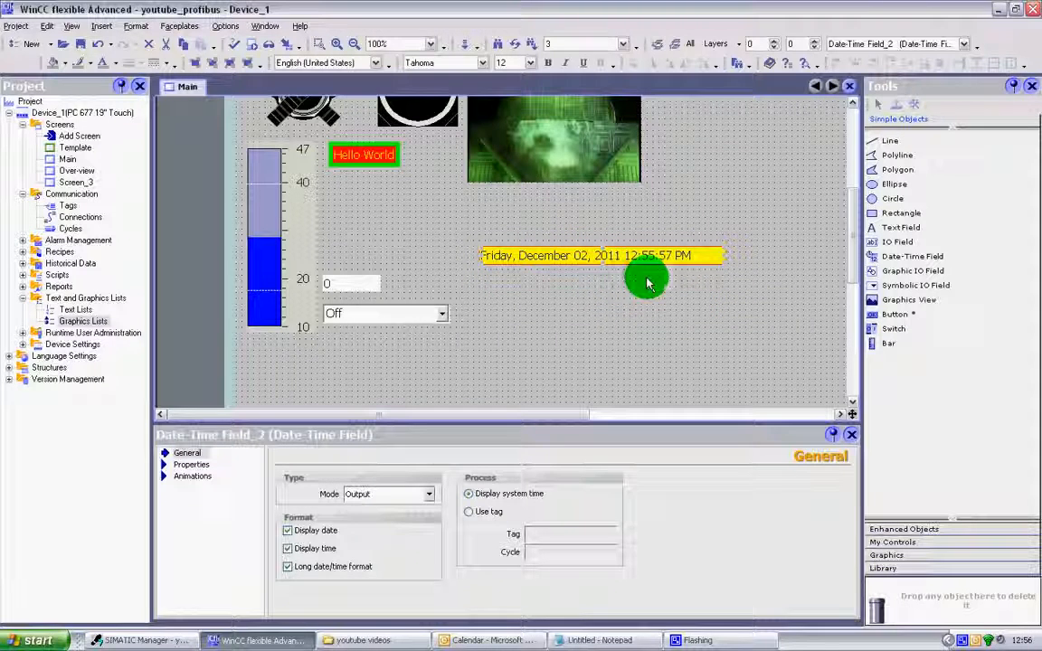
Link the date-time field to a tag and create a new tag named I_Date with data type DateTime.
click(470, 513)
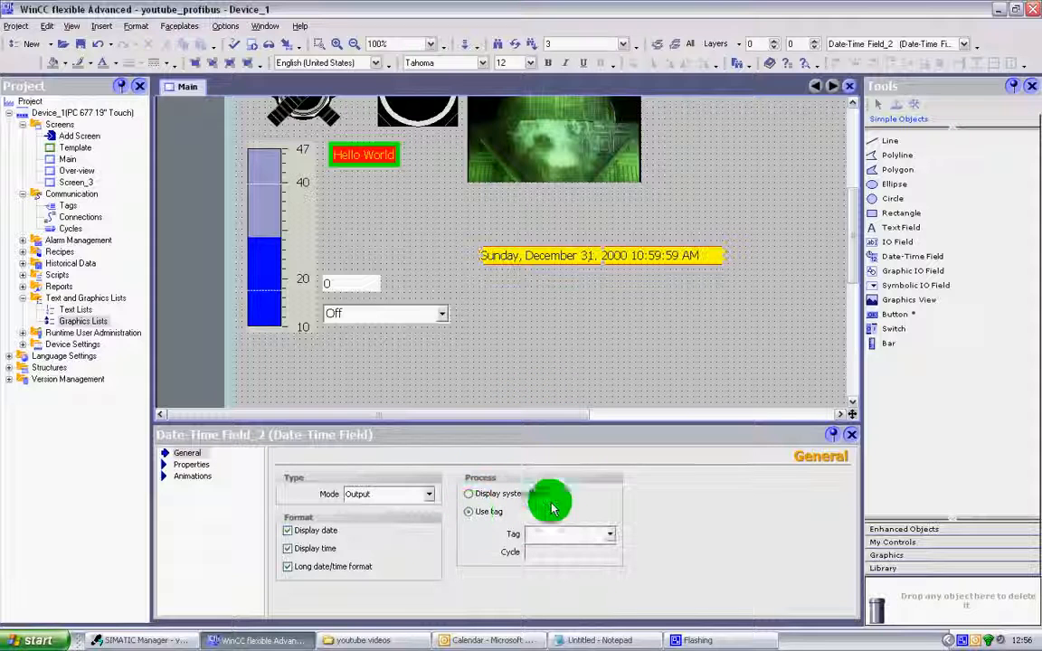
click(613, 538)
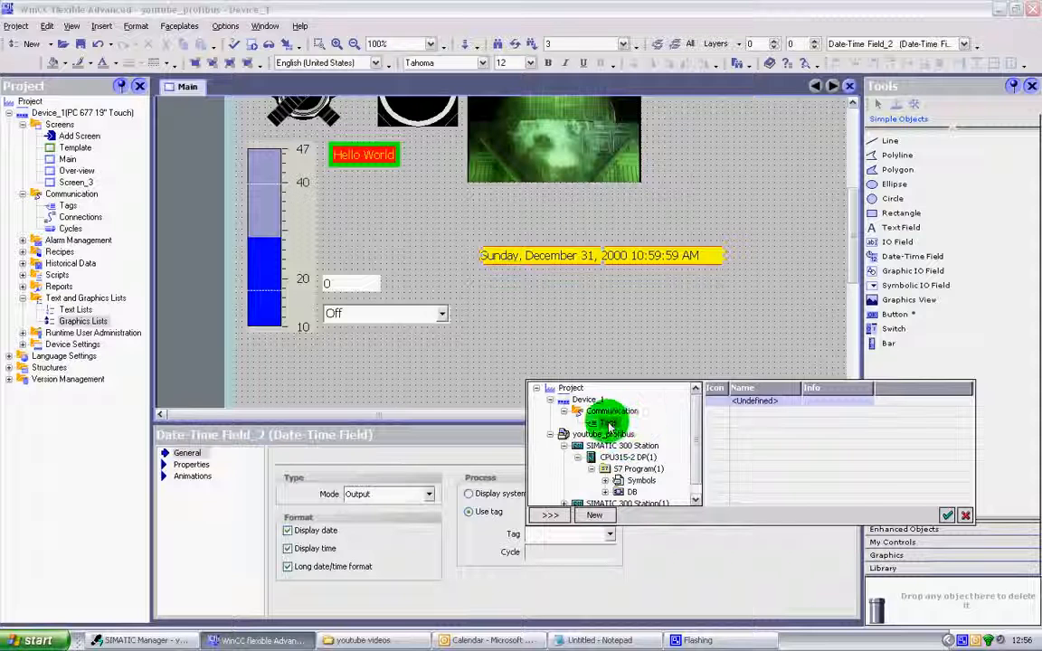
click(597, 516)
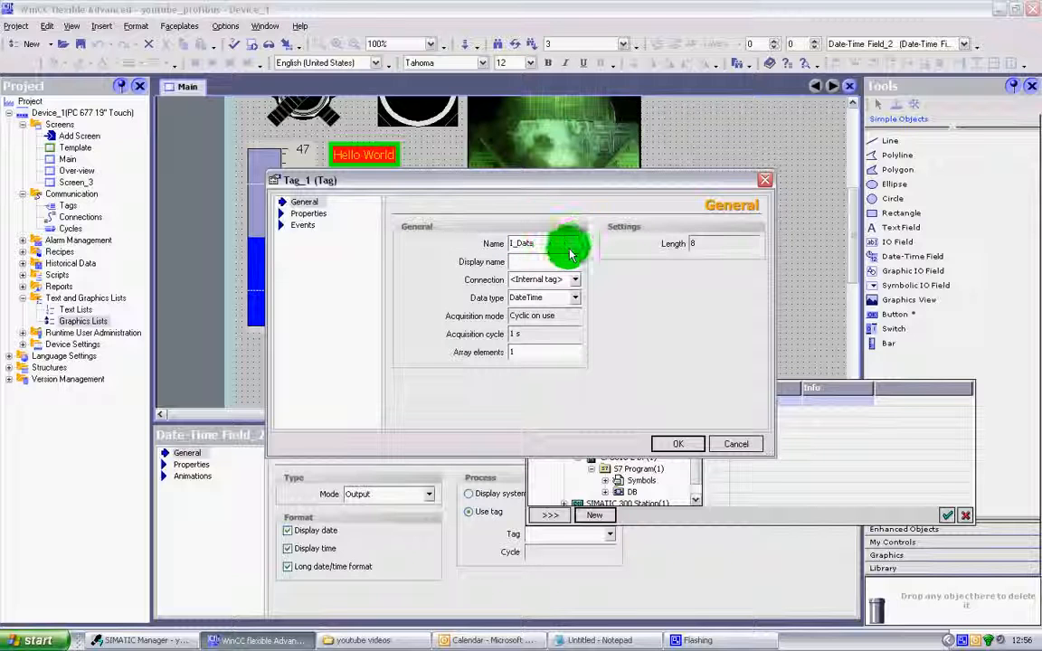
click(577, 298)
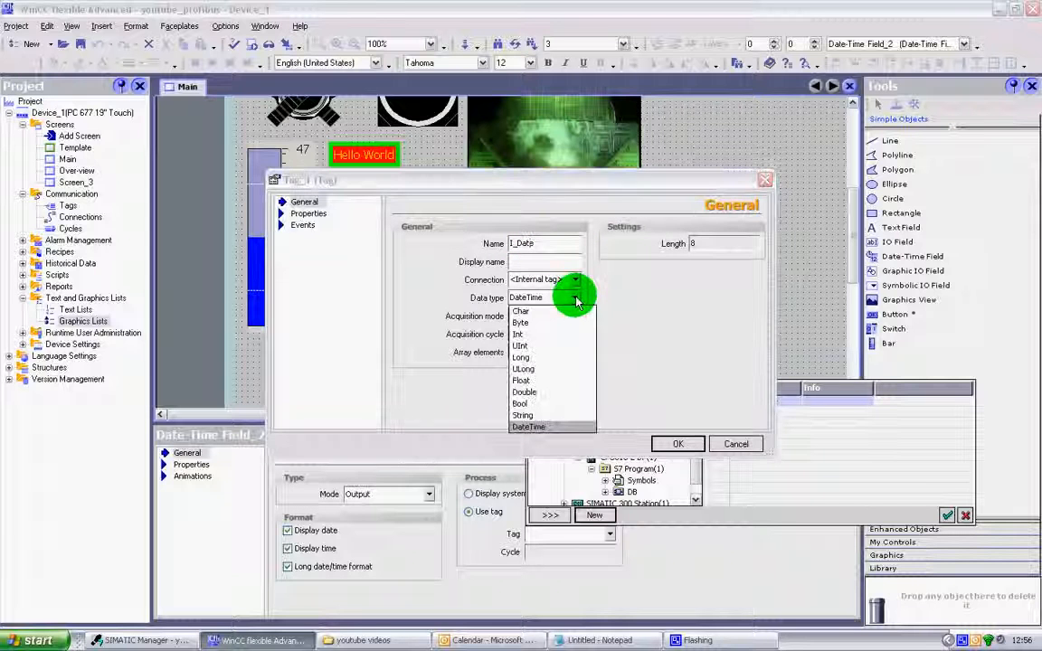
click(539, 426)
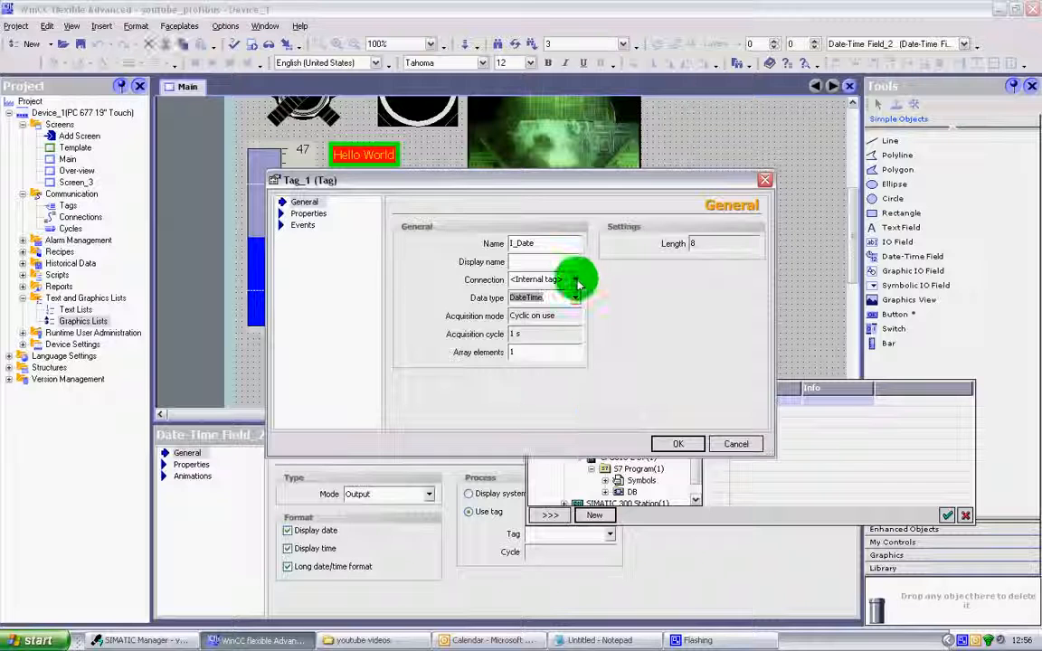
Examine the new tag's property pages, including addressing, limits and linear scaling, and its change value and high limit events.
click(306, 213)
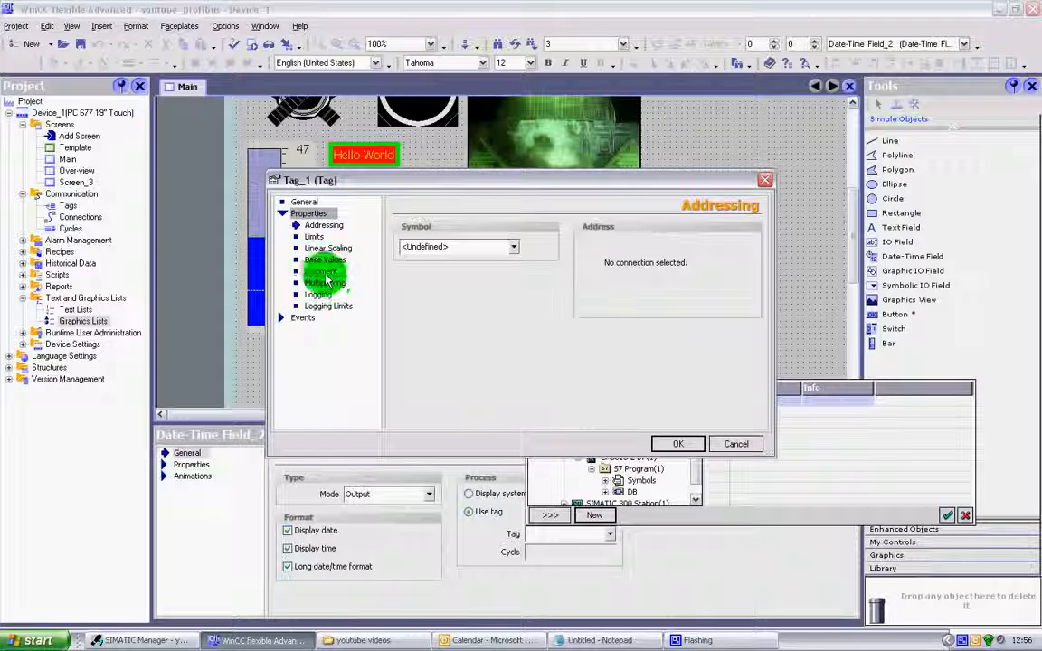
click(321, 273)
click(326, 283)
click(324, 248)
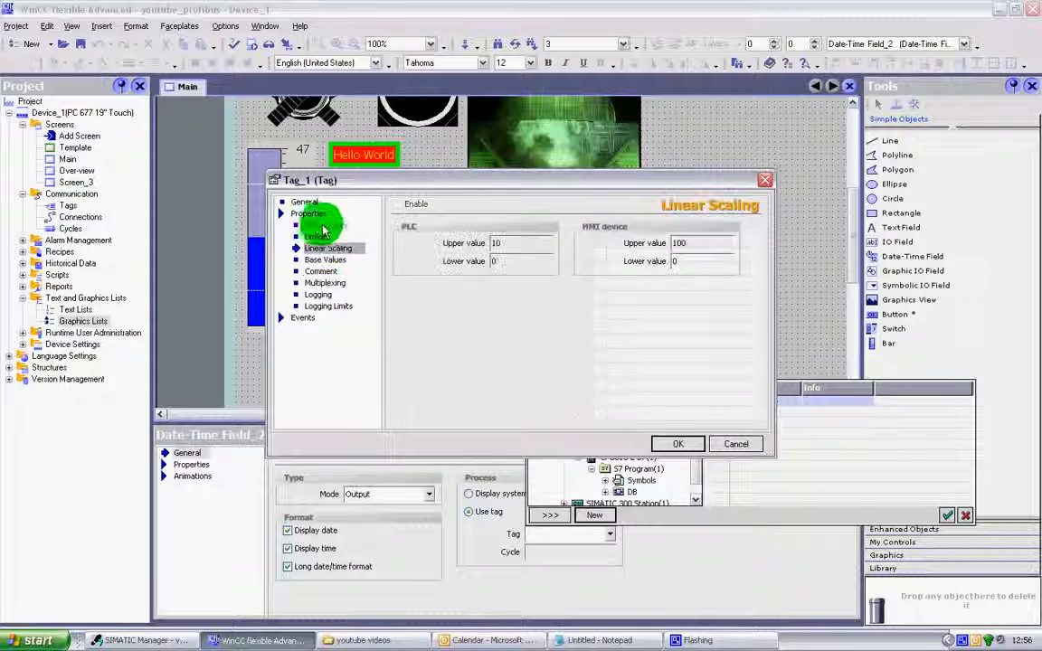
click(318, 225)
click(314, 236)
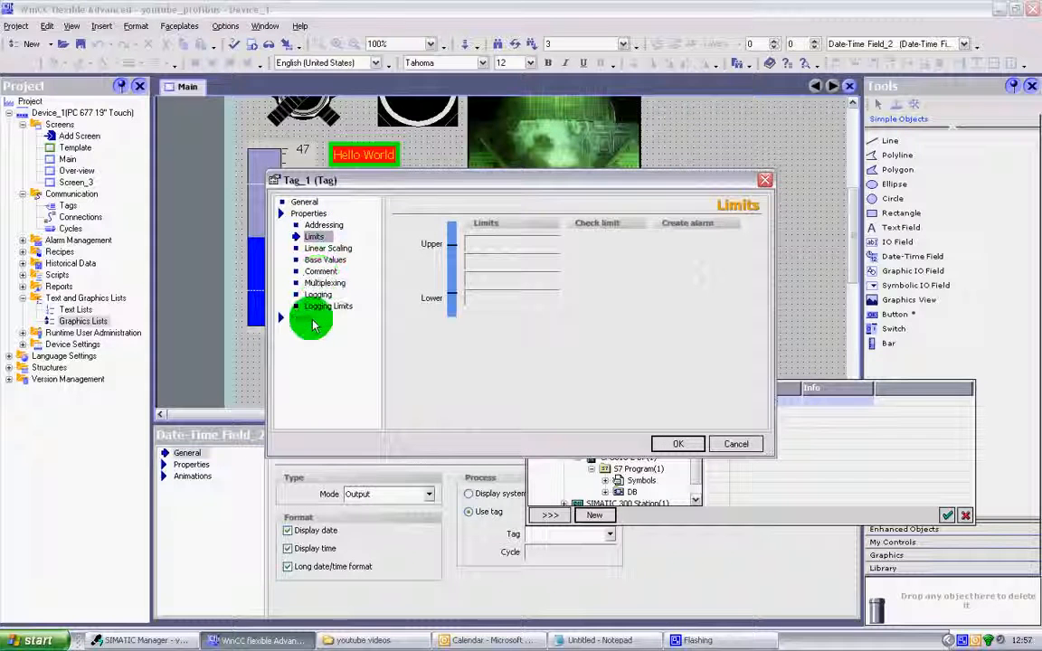
click(306, 318)
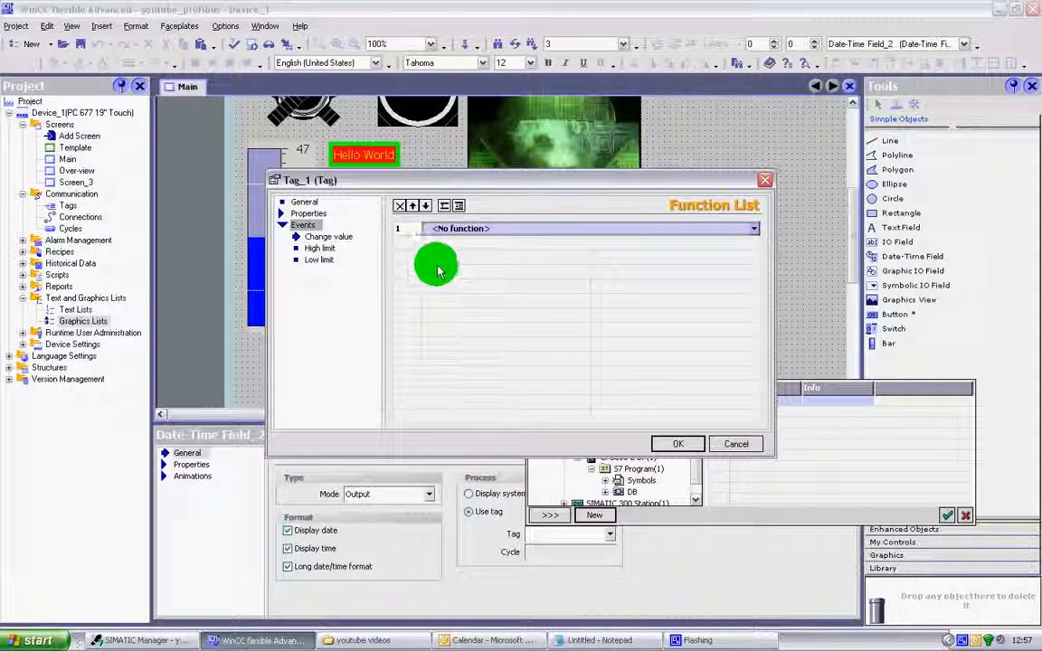
click(328, 238)
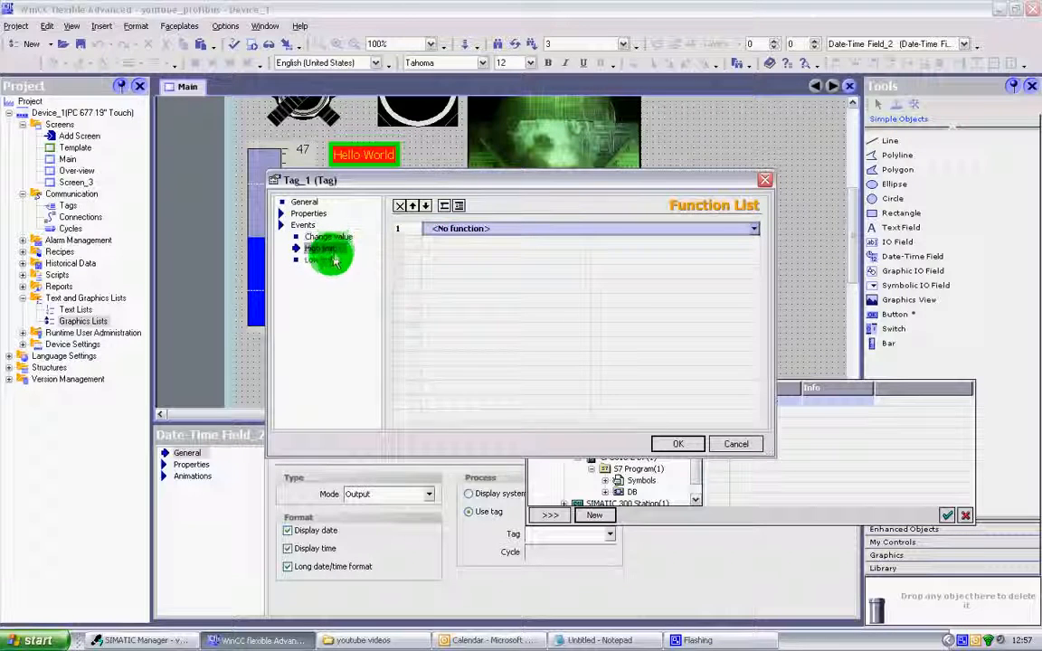
click(327, 251)
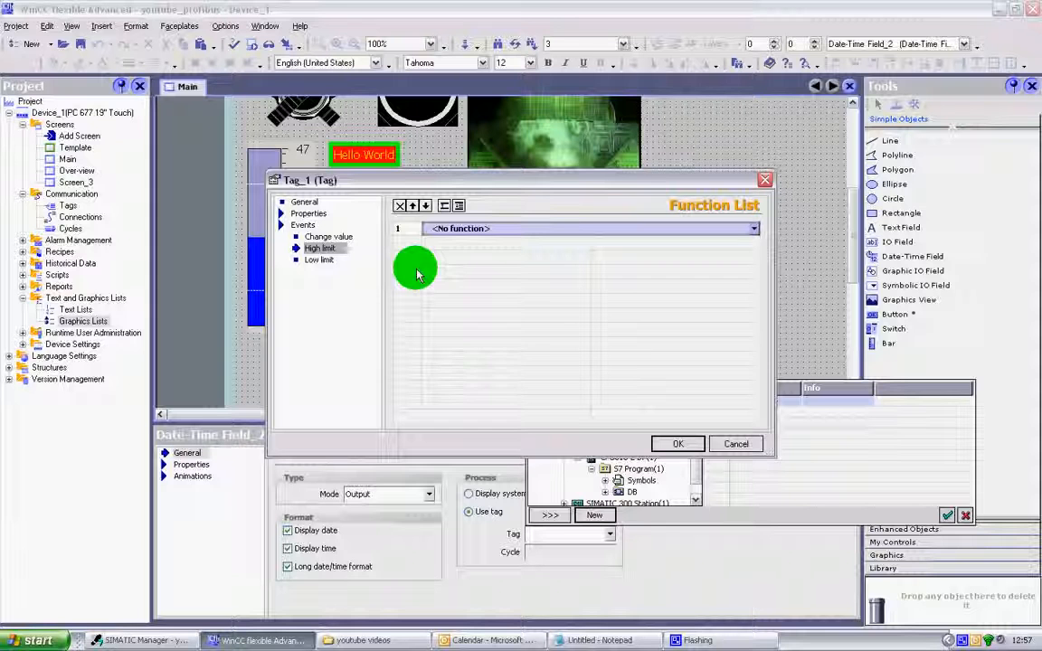
click(322, 216)
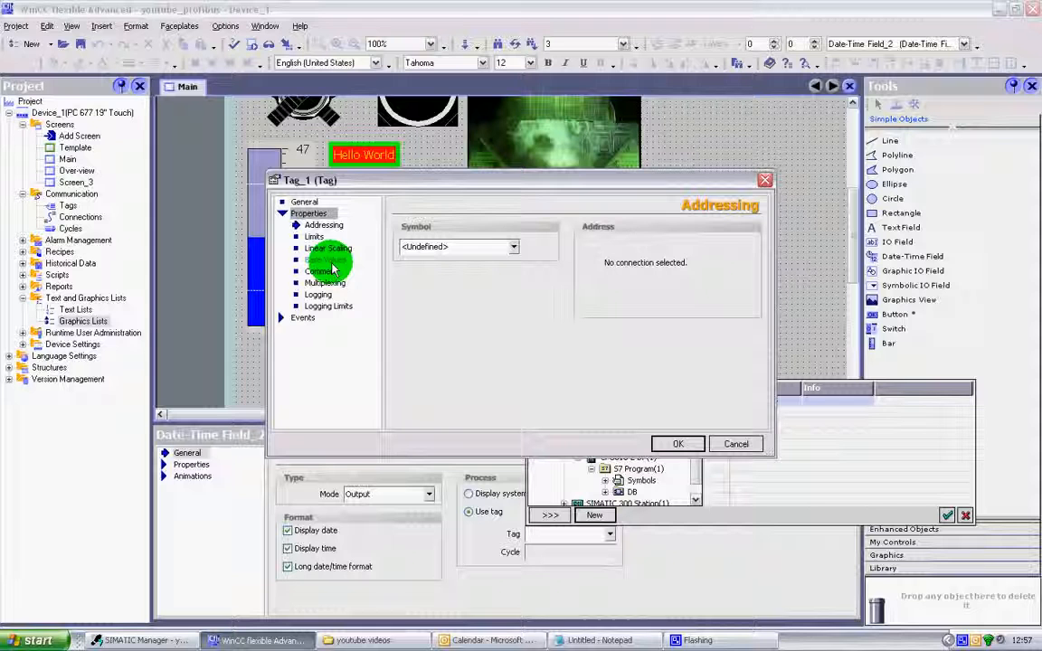
click(306, 203)
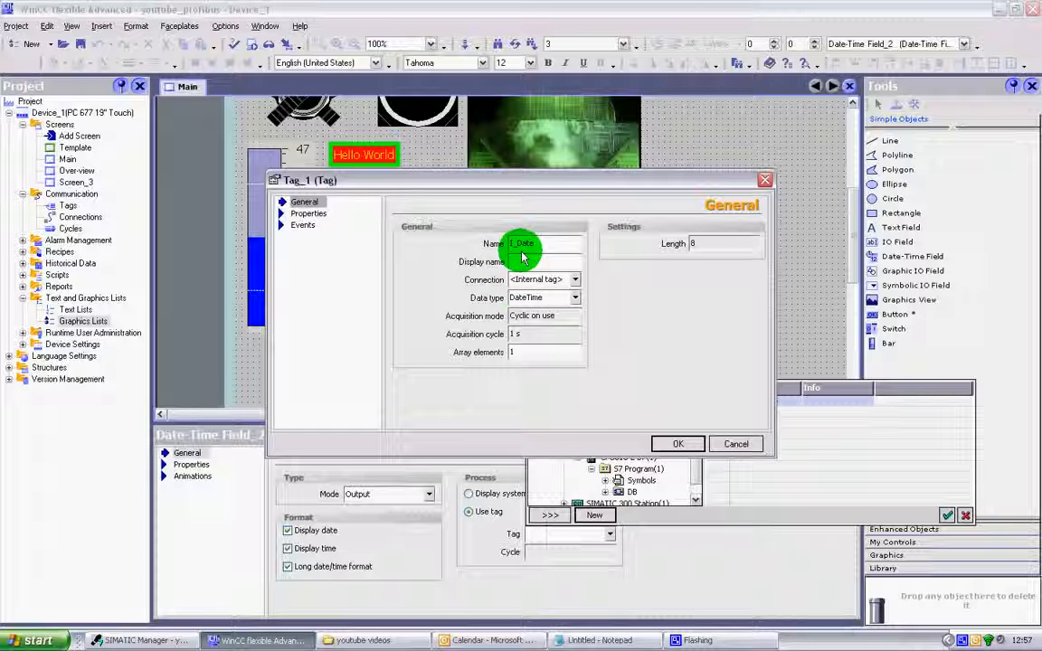
Try the CPU315-2 DP(1) connection and the Connection_1 connection for the I_Date tag.
click(573, 279)
double_click(569, 330)
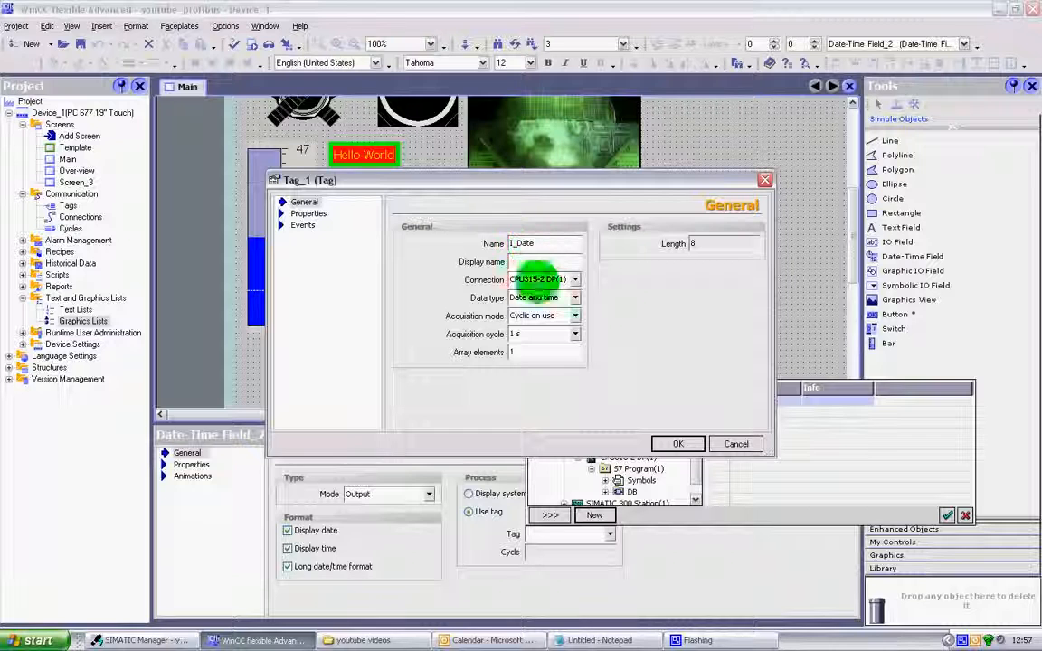
click(575, 281)
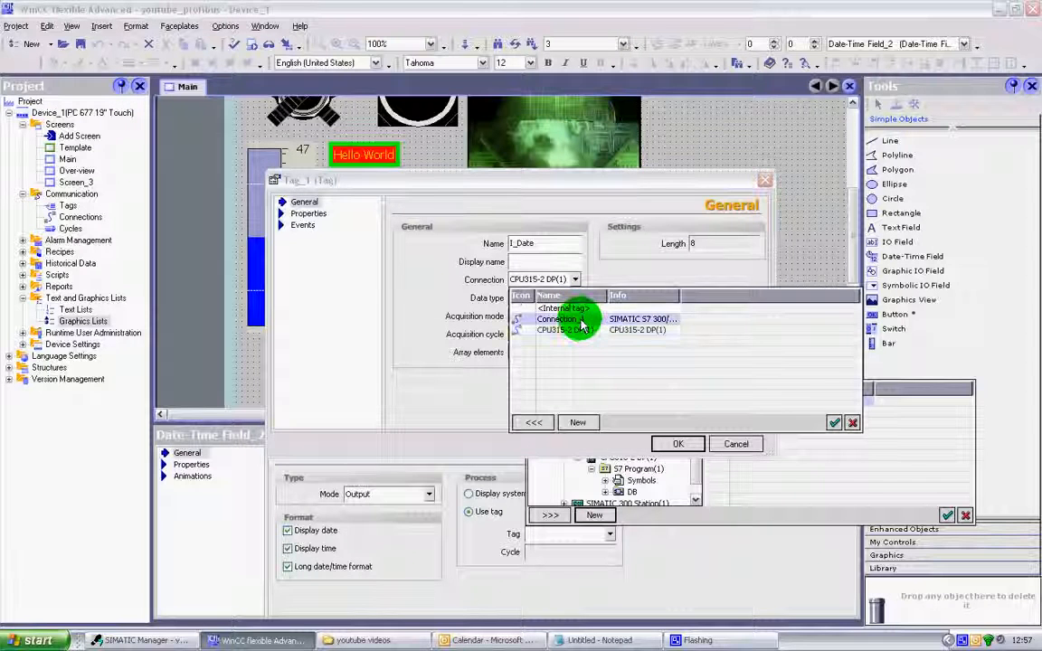
click(579, 319)
click(579, 320)
click(576, 284)
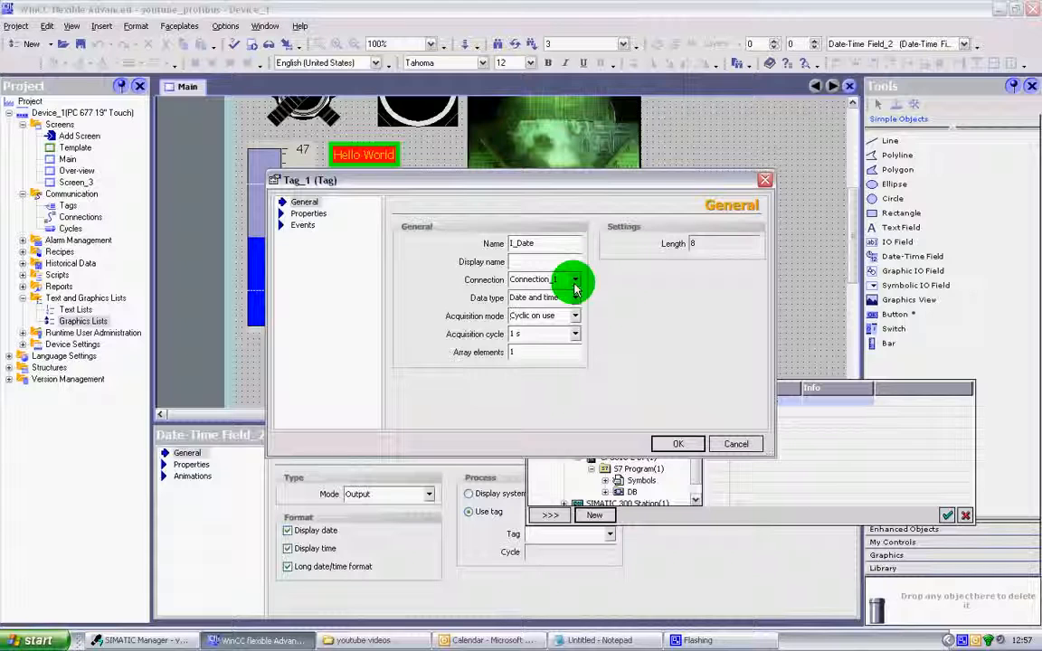
Set the I_Date tag's connection to <Internal tag> and accept the tag for the date-time field.
click(575, 284)
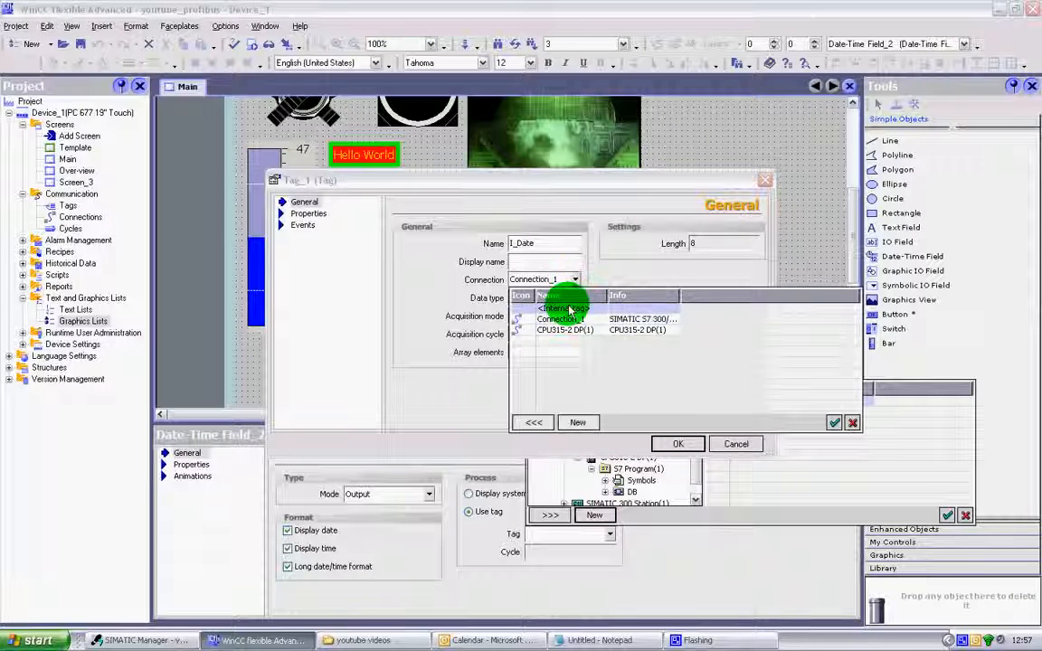
click(531, 302)
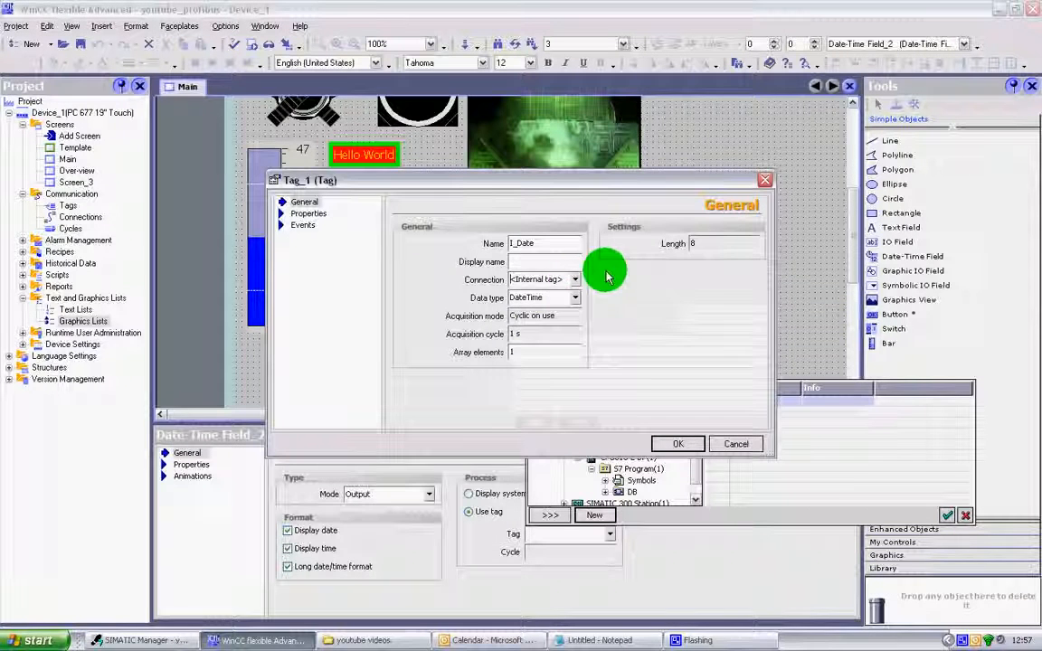
click(678, 443)
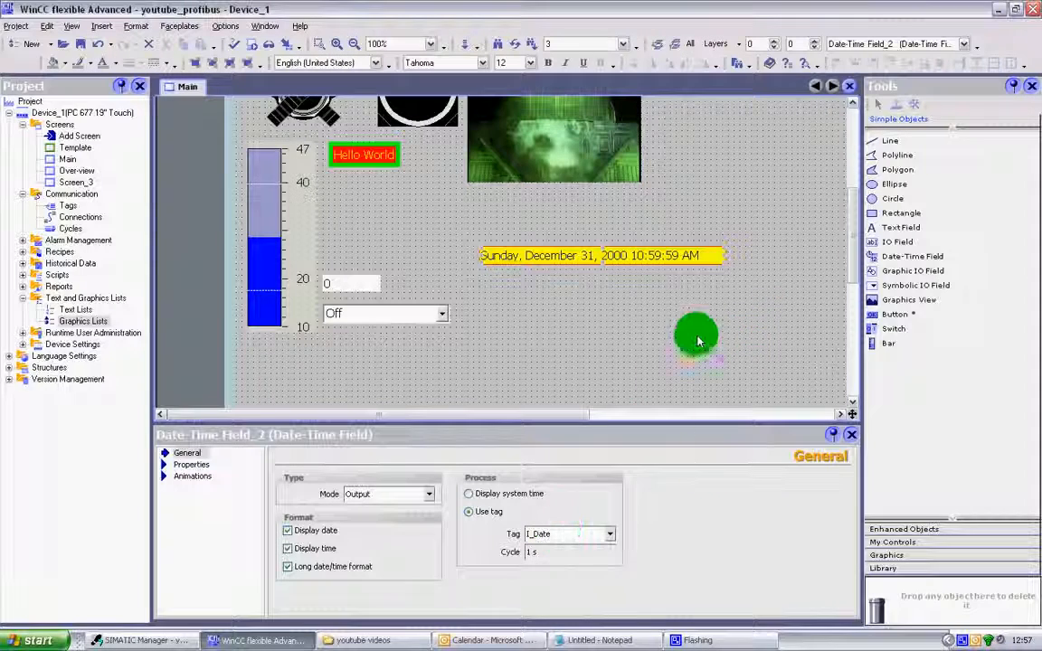
Show the list of enhanced objects and examine the two selector switch graphics on the Main screen.
drag(856, 264, 851, 289)
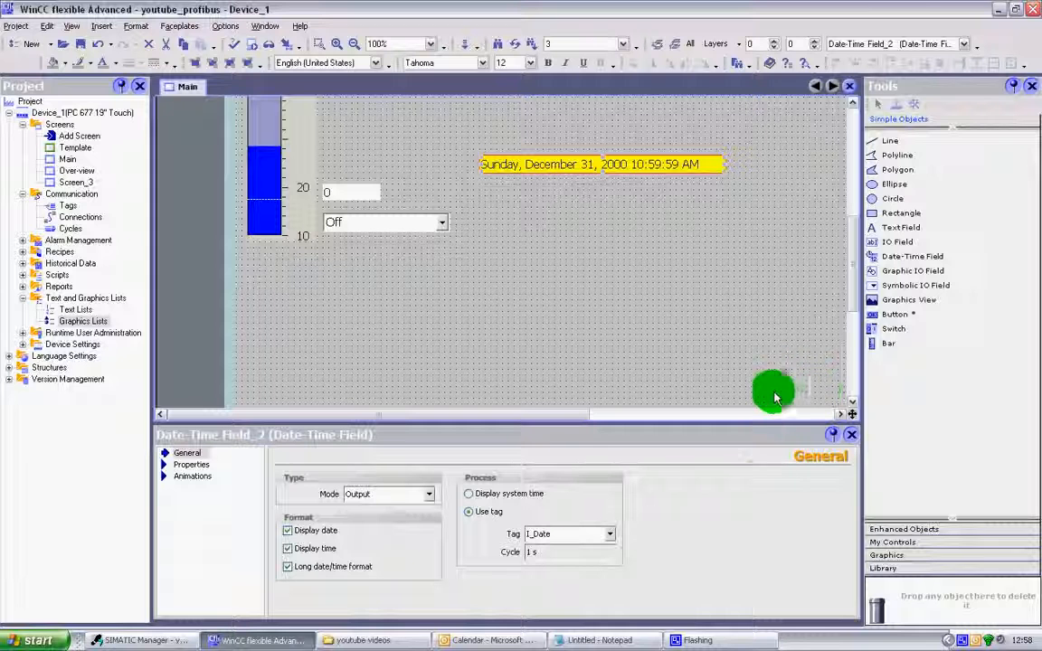
click(882, 529)
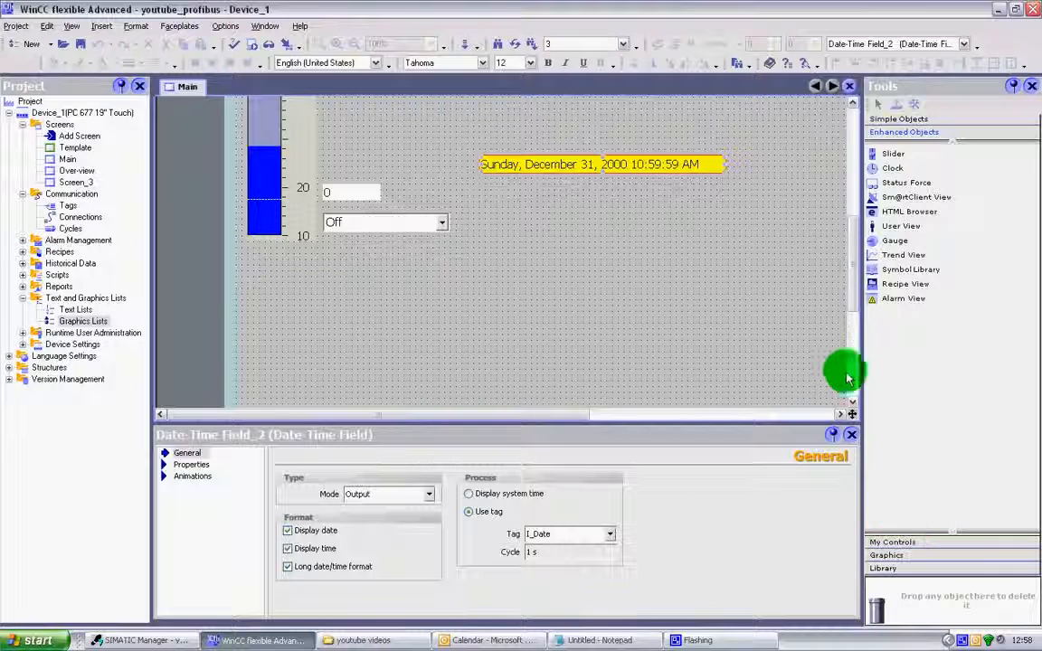
drag(849, 237, 745, 217)
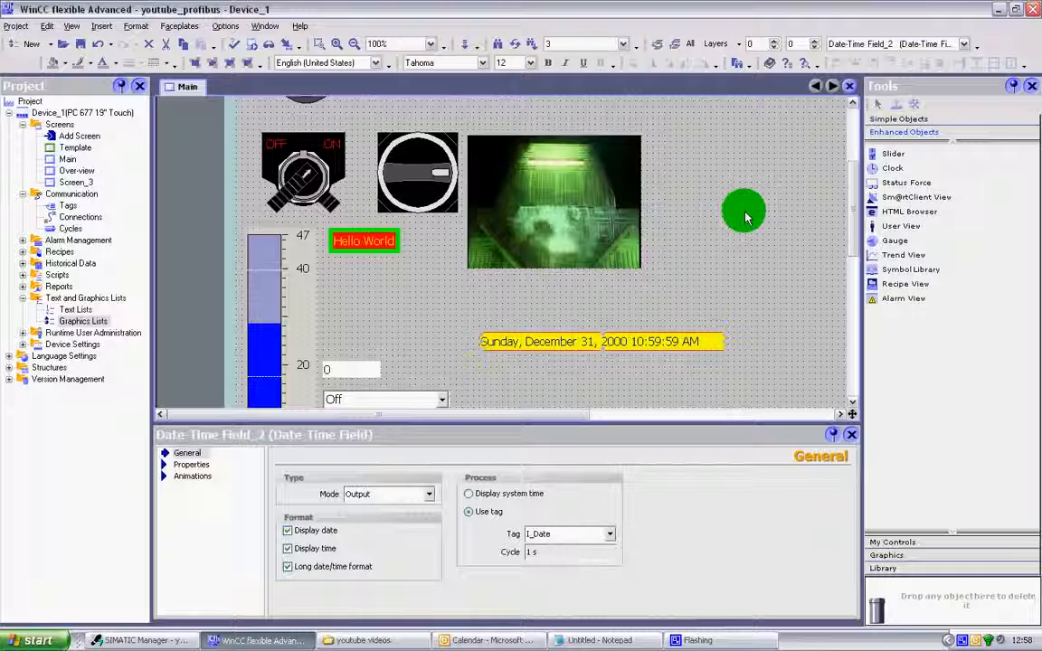
scroll(755, 177, up, 3)
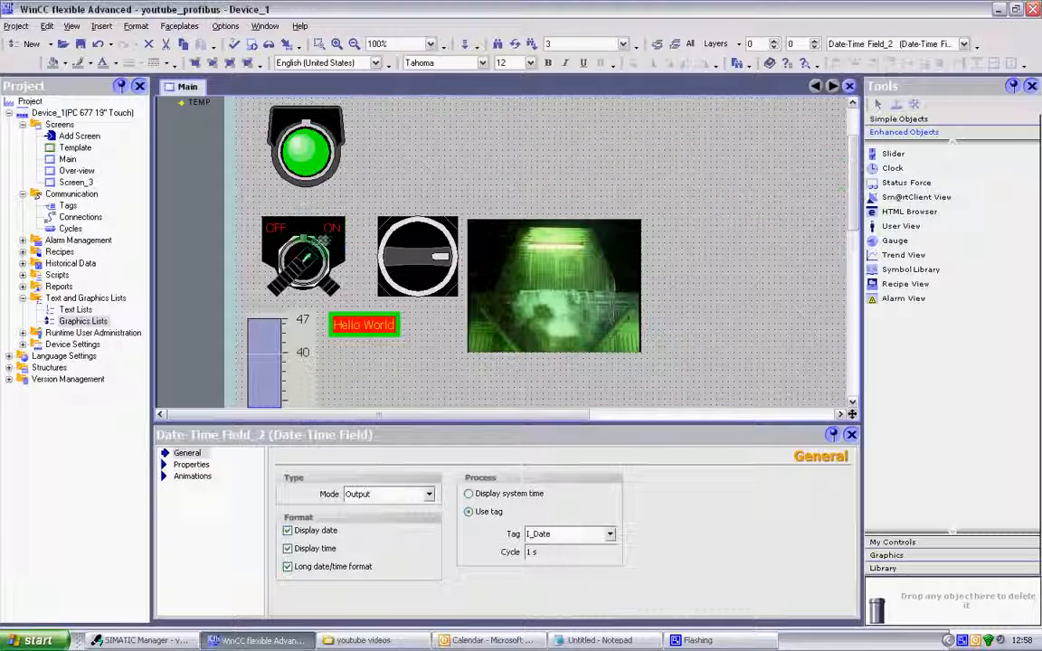
click(317, 240)
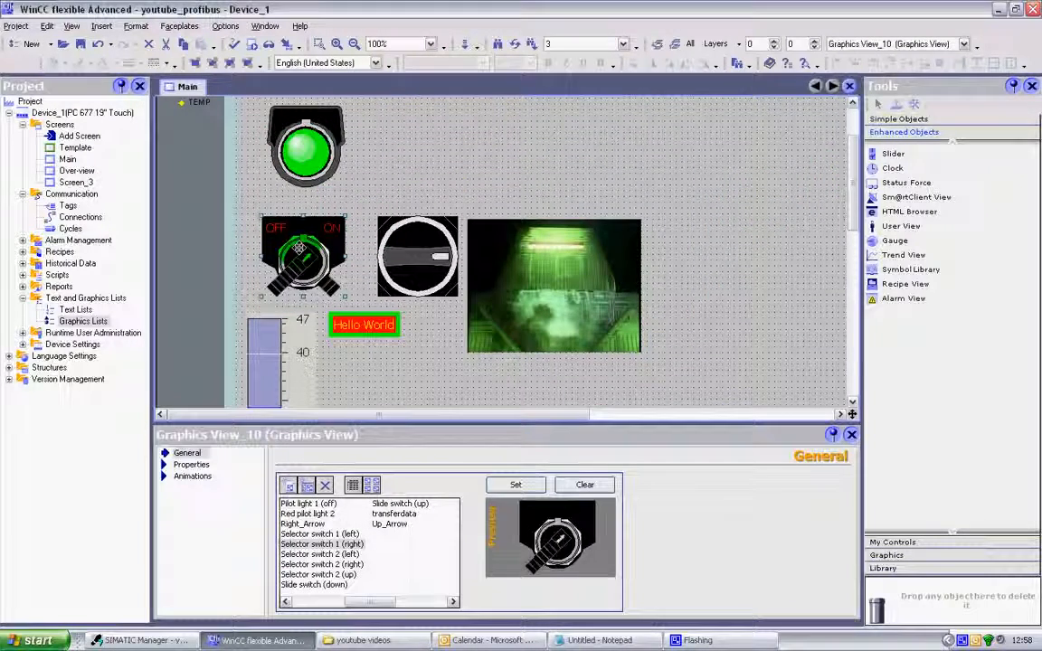
click(382, 224)
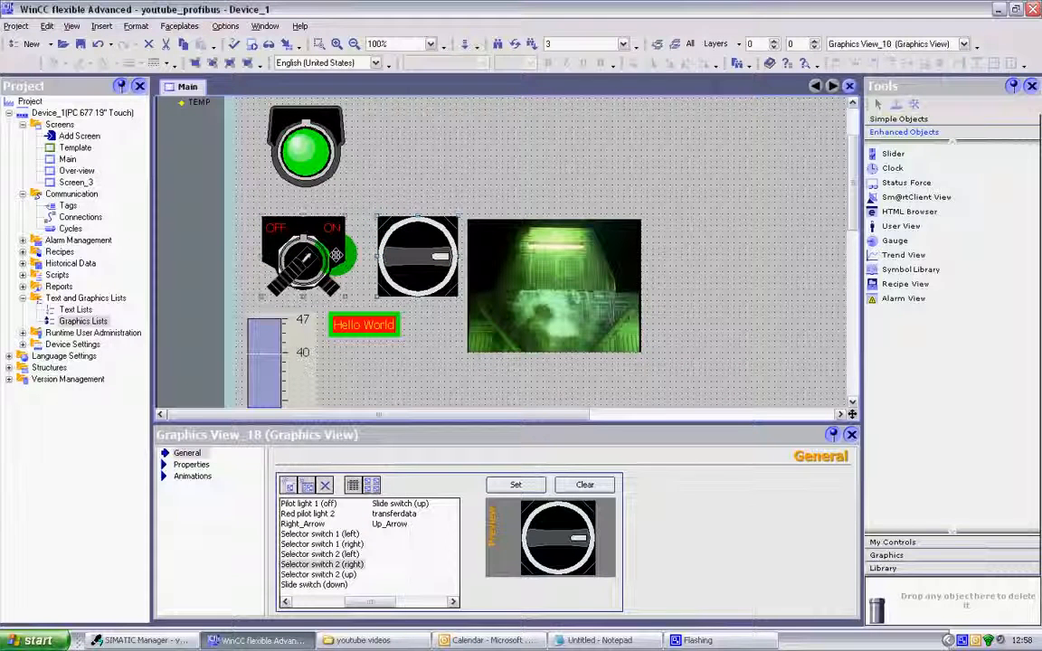
click(335, 256)
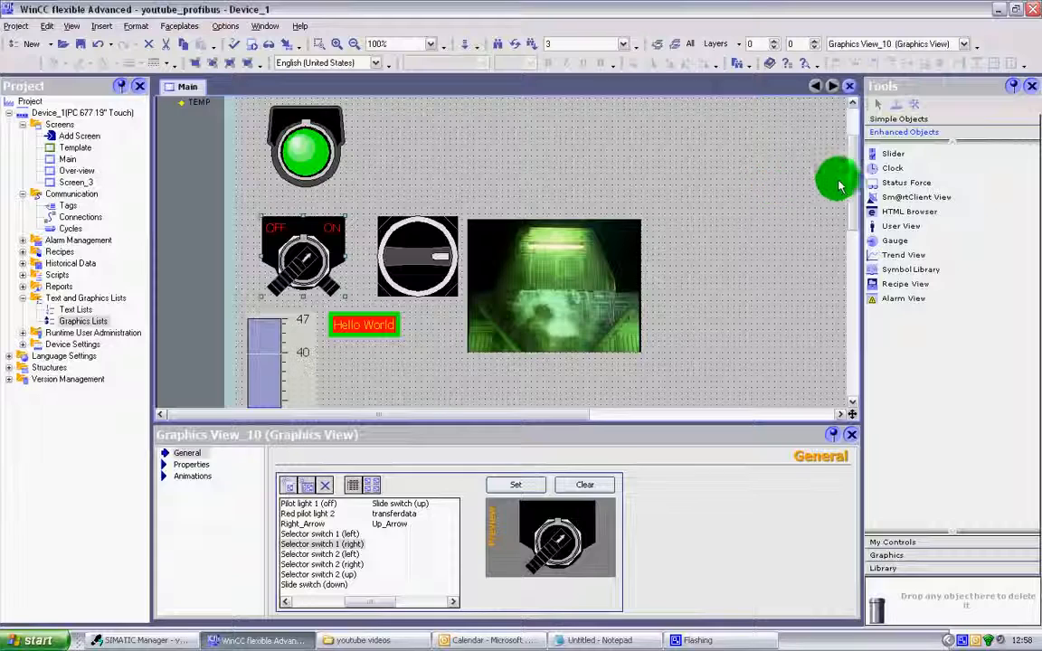
Review the Start, Stop and Reset buttons on the Main screen and the OFF/ON selector switch graphic.
scroll(849, 289, down, 10)
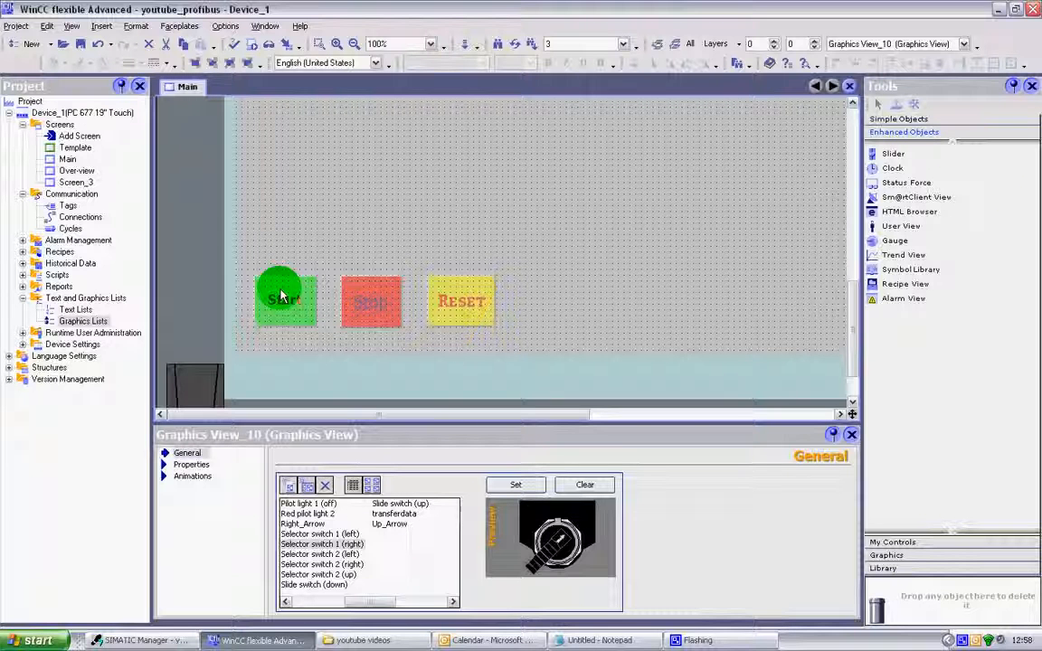
drag(854, 318, 851, 290)
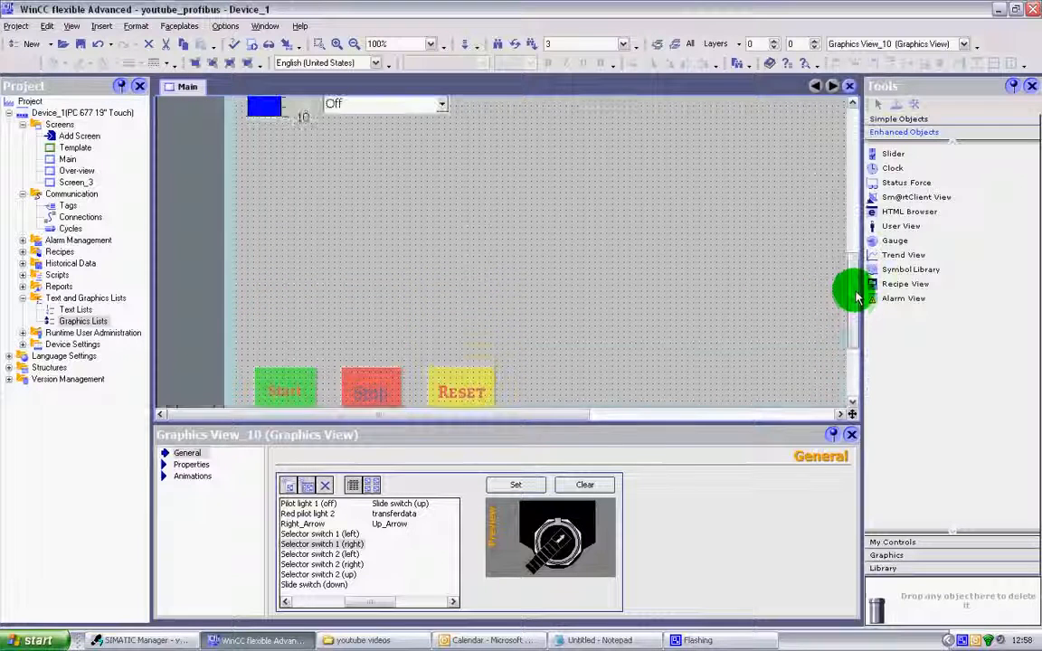
click(333, 369)
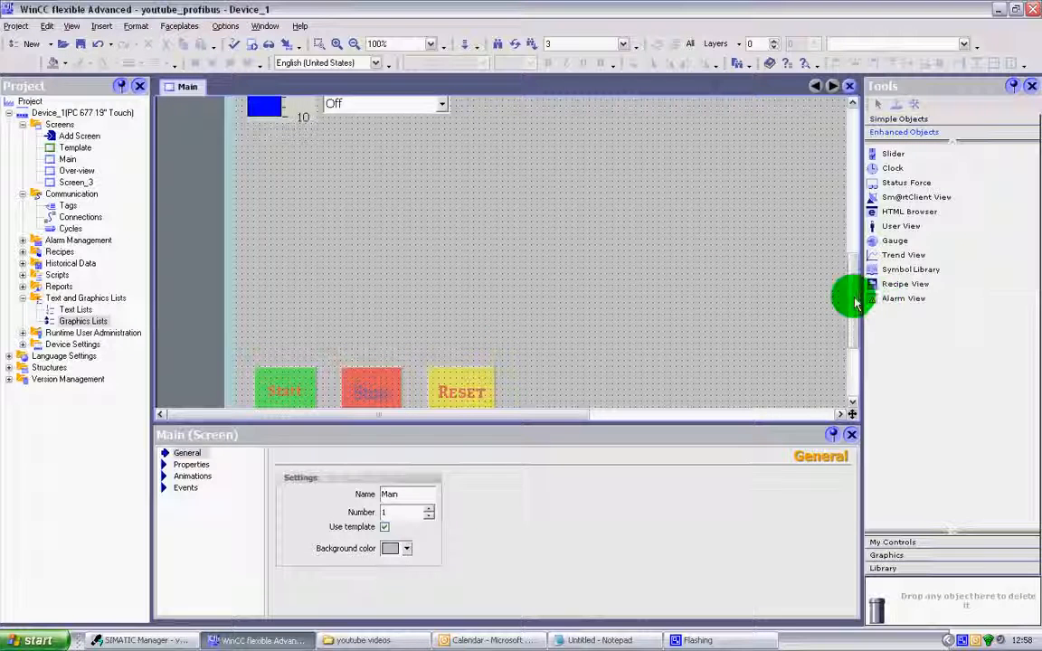
drag(851, 296, 854, 333)
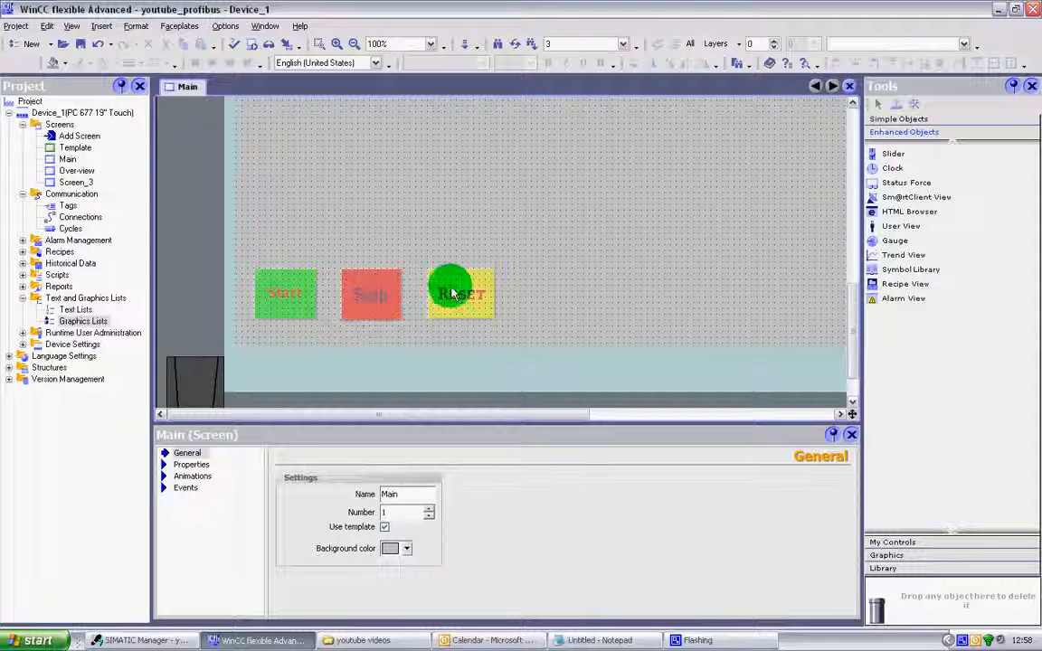
drag(850, 340, 844, 221)
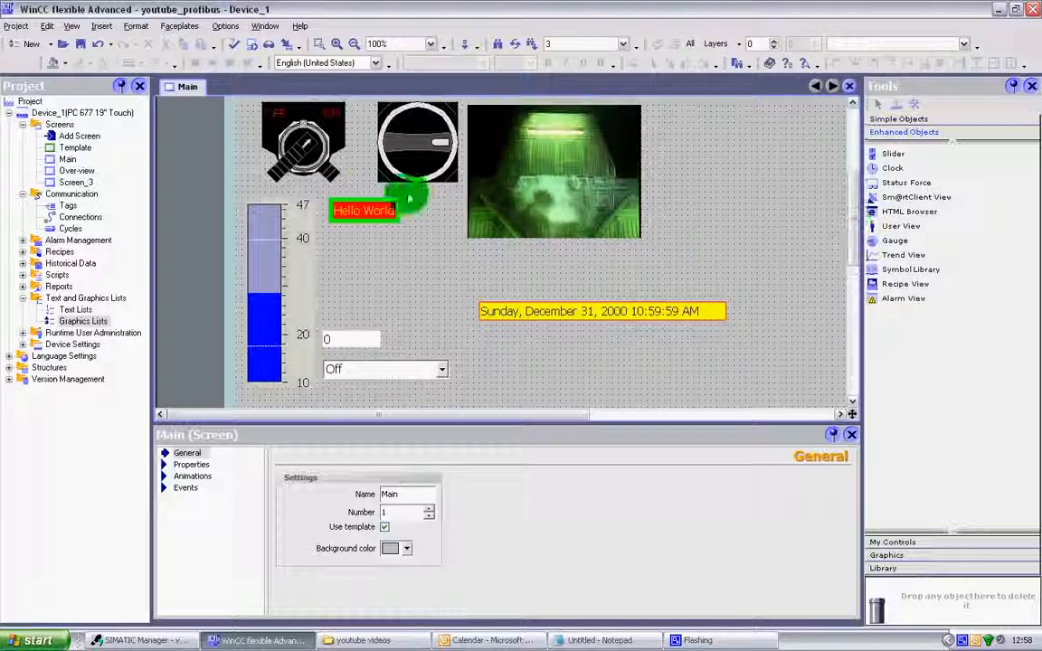
click(303, 154)
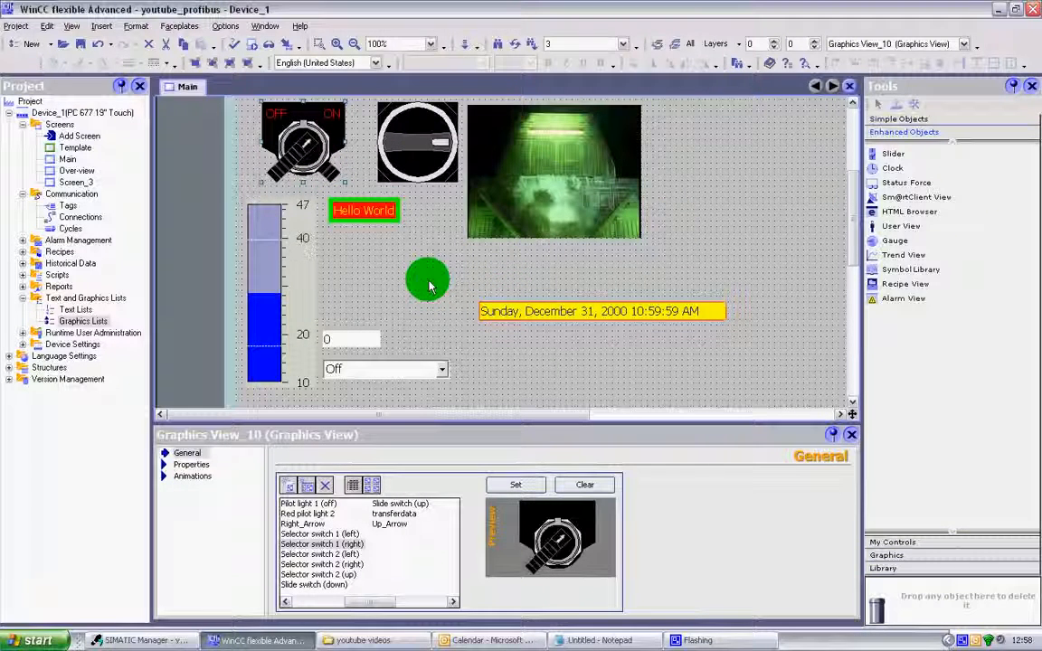
scroll(832, 268, up, 3)
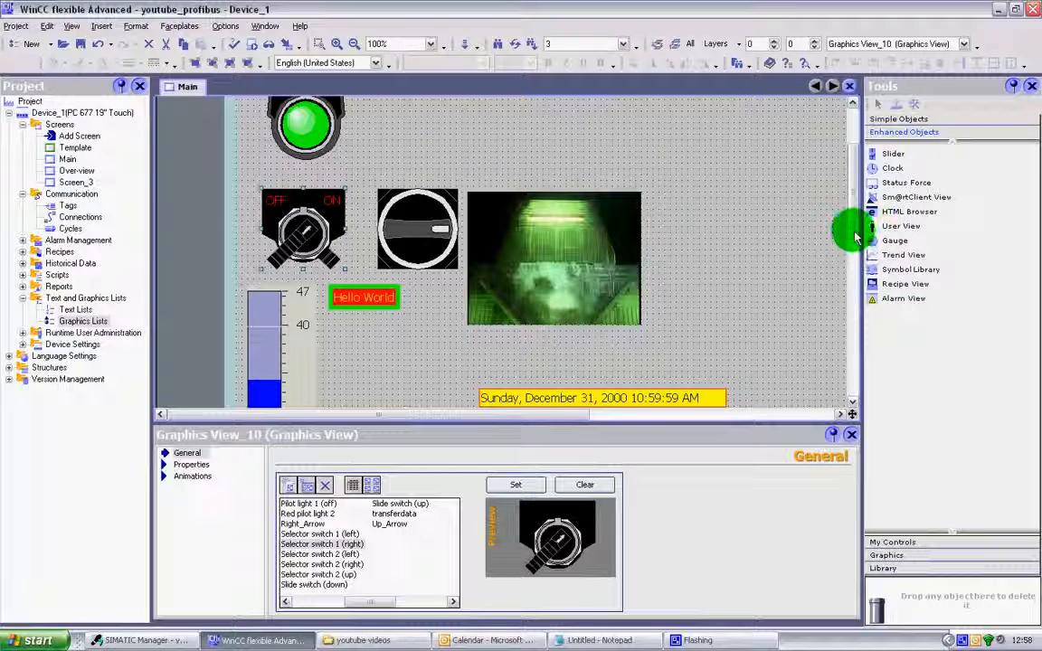